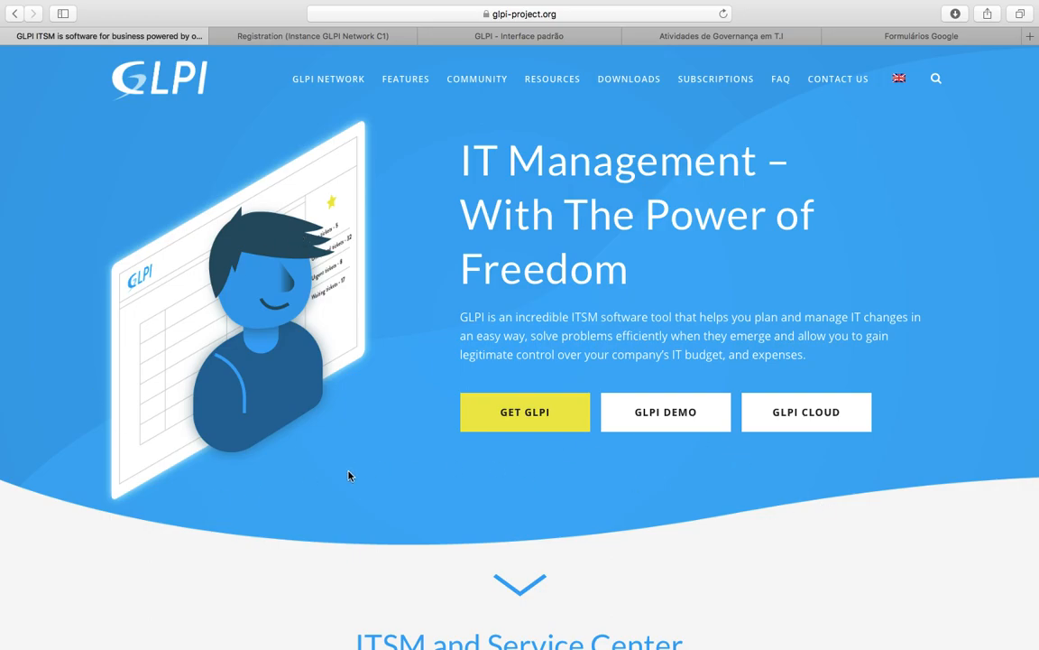
Look through the GLPI project home page from the introduction down to the footer sitemap
{"action": "scroll", "coordinate": [350, 476], "scroll_direction": "down", "scroll_amount": 10}
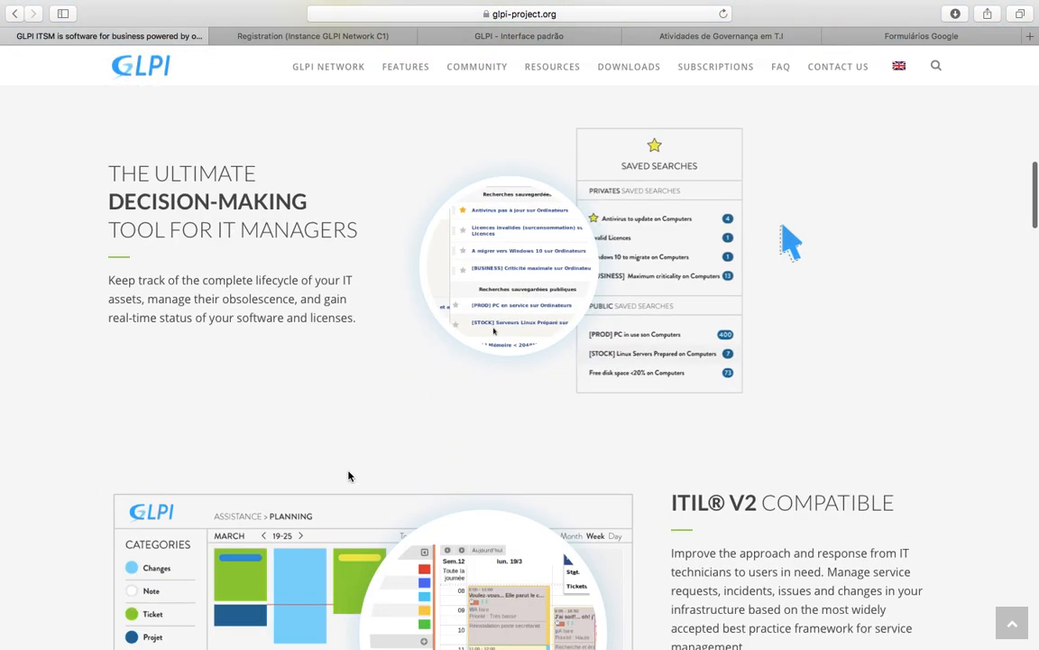
{"action": "scroll", "coordinate": [350, 475], "scroll_direction": "down", "scroll_amount": 15}
{"action": "scroll", "coordinate": [350, 476], "scroll_direction": "down", "scroll_amount": 15}
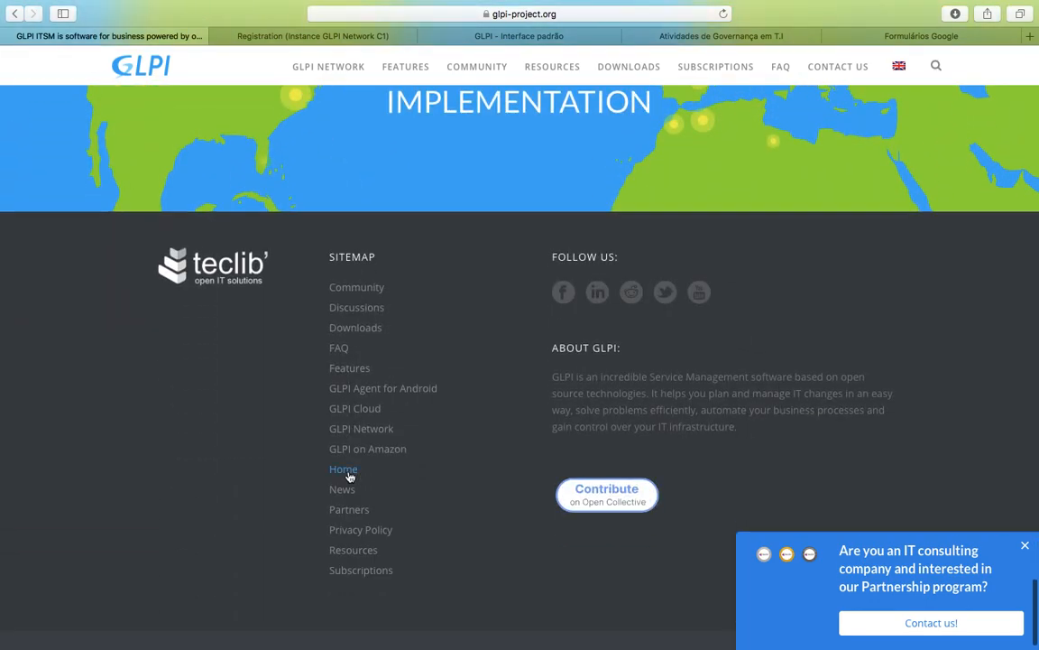
{"action": "scroll", "coordinate": [350, 475], "scroll_direction": "down", "scroll_amount": 2}
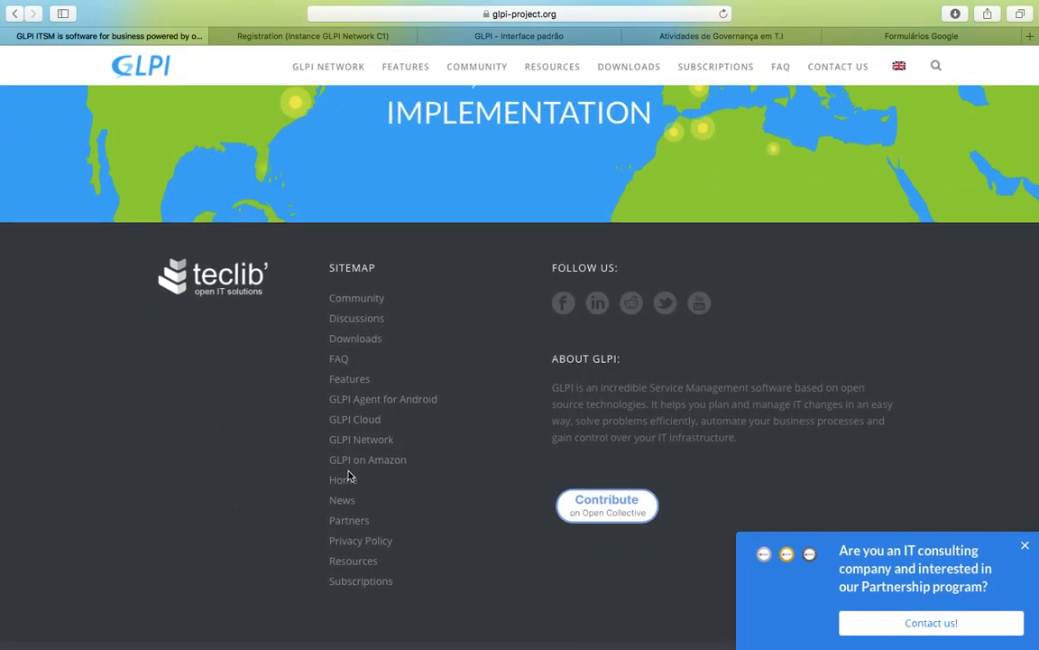
{"action": "scroll", "coordinate": [350, 476], "scroll_direction": "up", "scroll_amount": 20}
{"action": "scroll", "coordinate": [350, 476], "scroll_direction": "up", "scroll_amount": 5}
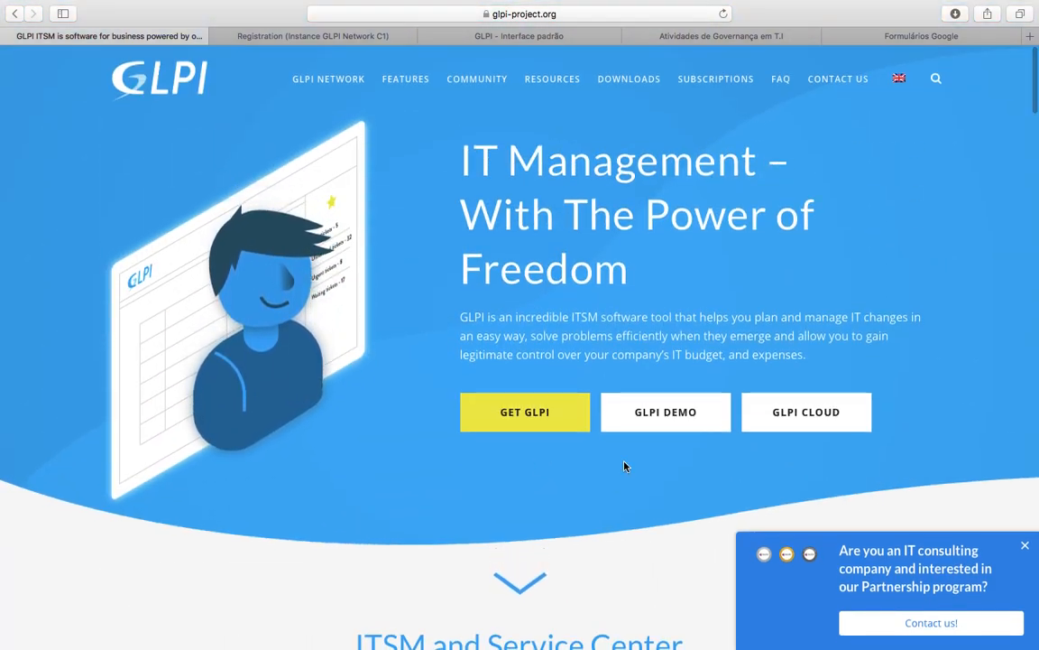
Open the GLPI Cloud page in a separate tab and look over its 45-day free trial offer
{"action": "left_click", "coordinate": [787, 424], "text": "super"}
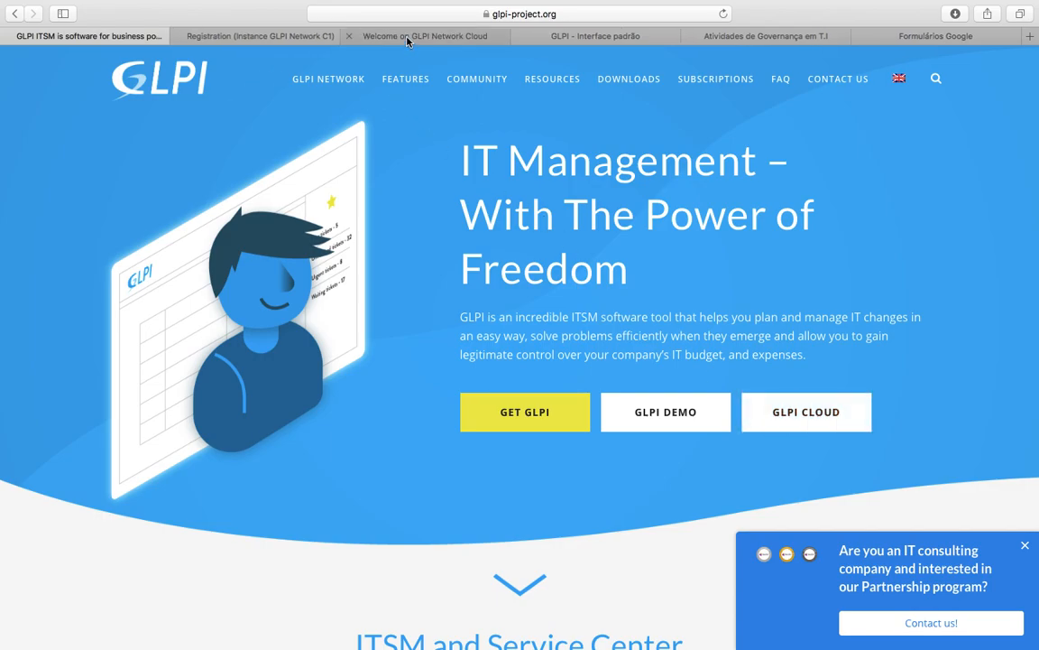
{"action": "left_click", "coordinate": [407, 37]}
{"action": "left_click", "coordinate": [231, 41]}
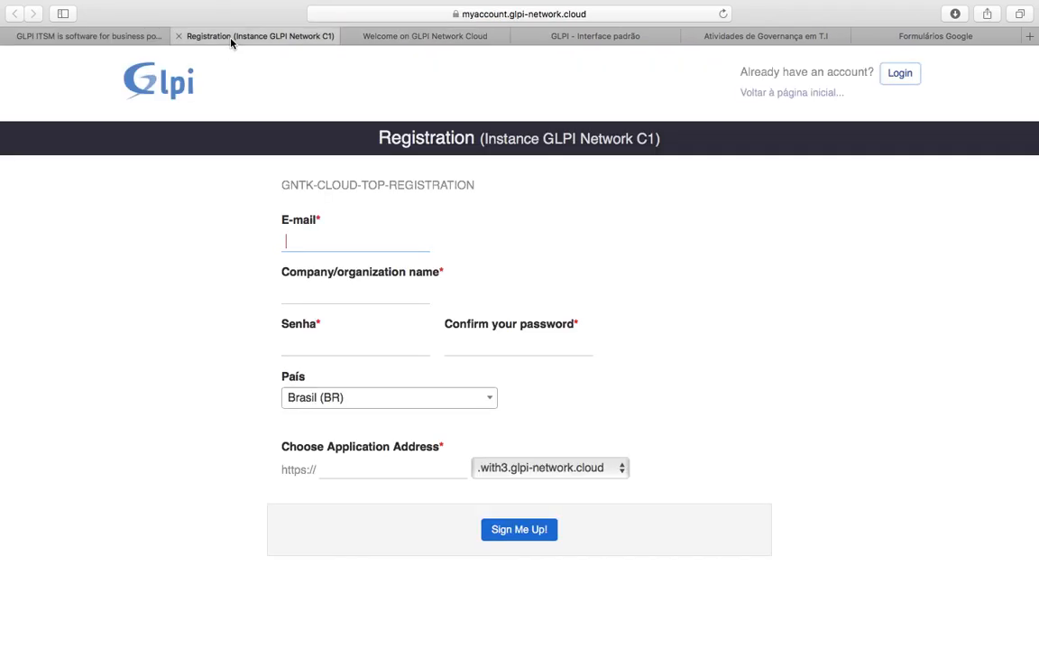
{"action": "left_click", "coordinate": [109, 36]}
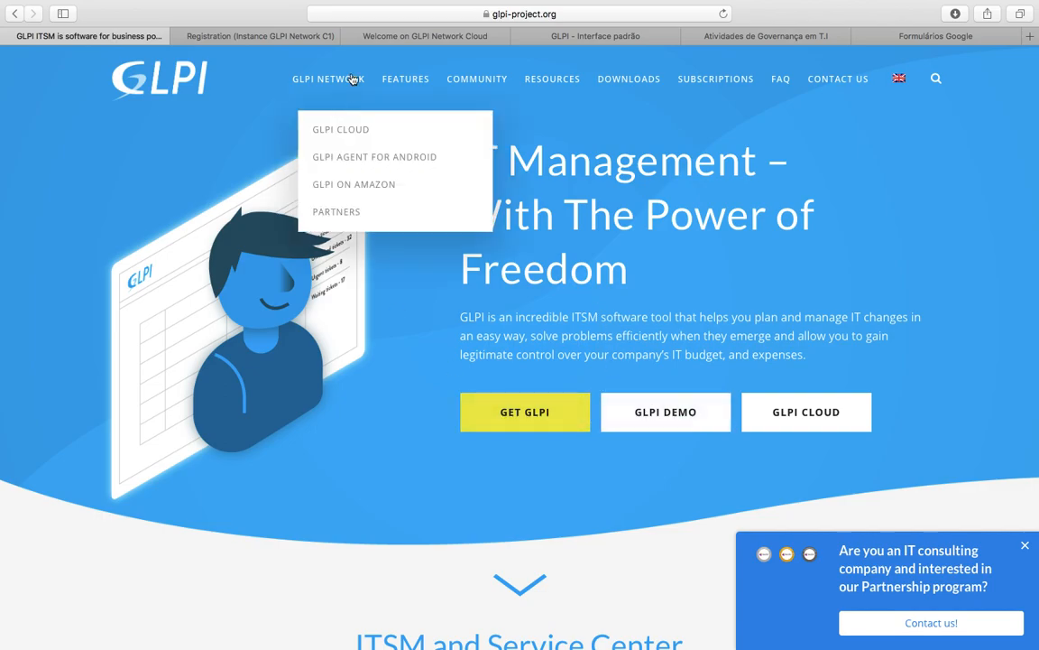
{"action": "left_click", "coordinate": [405, 35]}
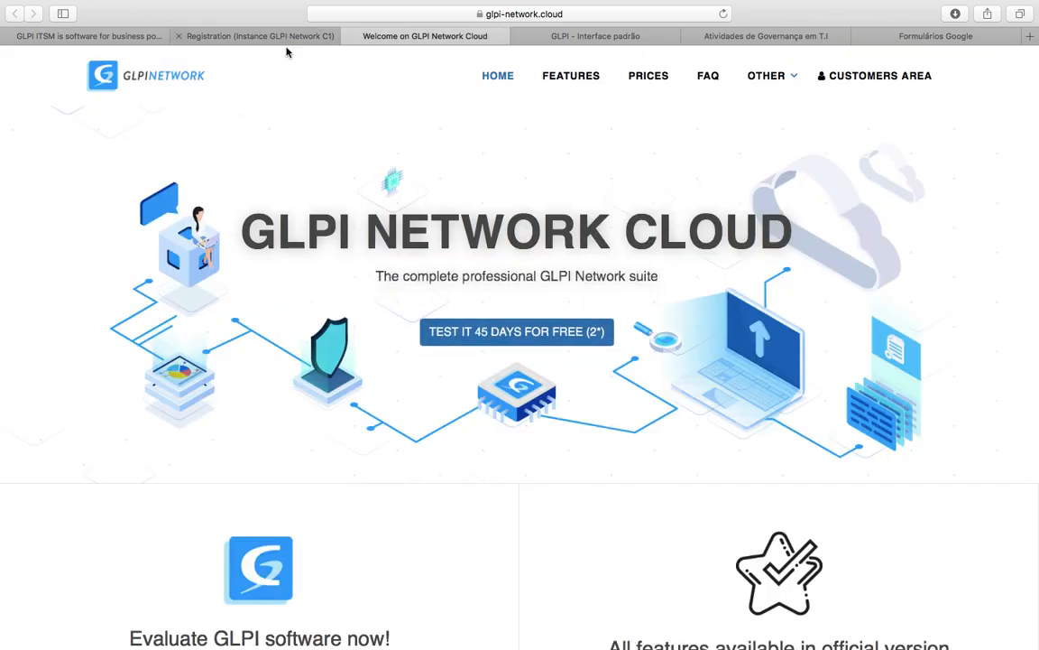
{"action": "scroll", "coordinate": [308, 295], "scroll_direction": "down", "scroll_amount": 5}
{"action": "scroll", "coordinate": [305, 295], "scroll_direction": "up", "scroll_amount": 5}
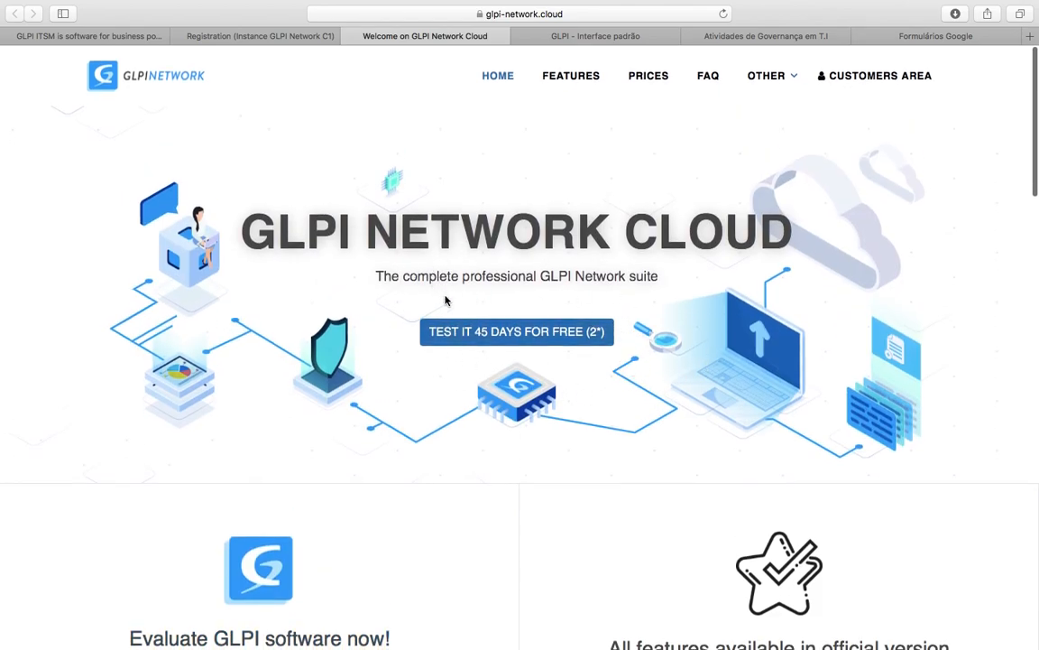
Examine the GLPI Network C1 instance registration form and return to the GLPI project home page
{"action": "left_click", "coordinate": [268, 37]}
{"action": "scroll", "coordinate": [146, 379], "scroll_direction": "down", "scroll_amount": 1}
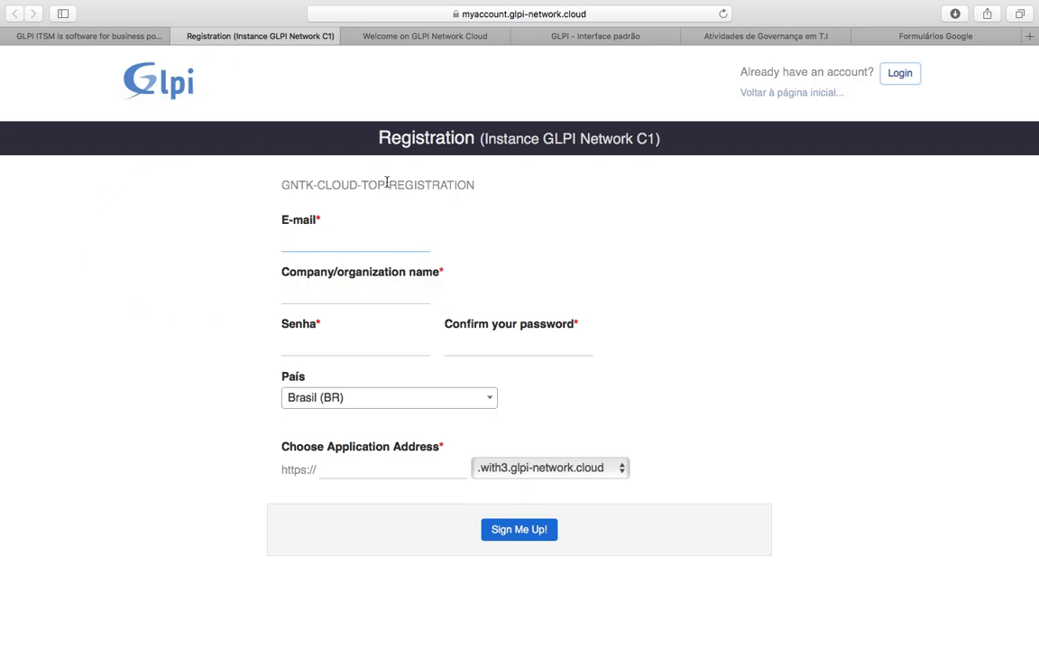
{"action": "mouse_move", "coordinate": [381, 3]}
{"action": "left_click", "coordinate": [105, 37]}
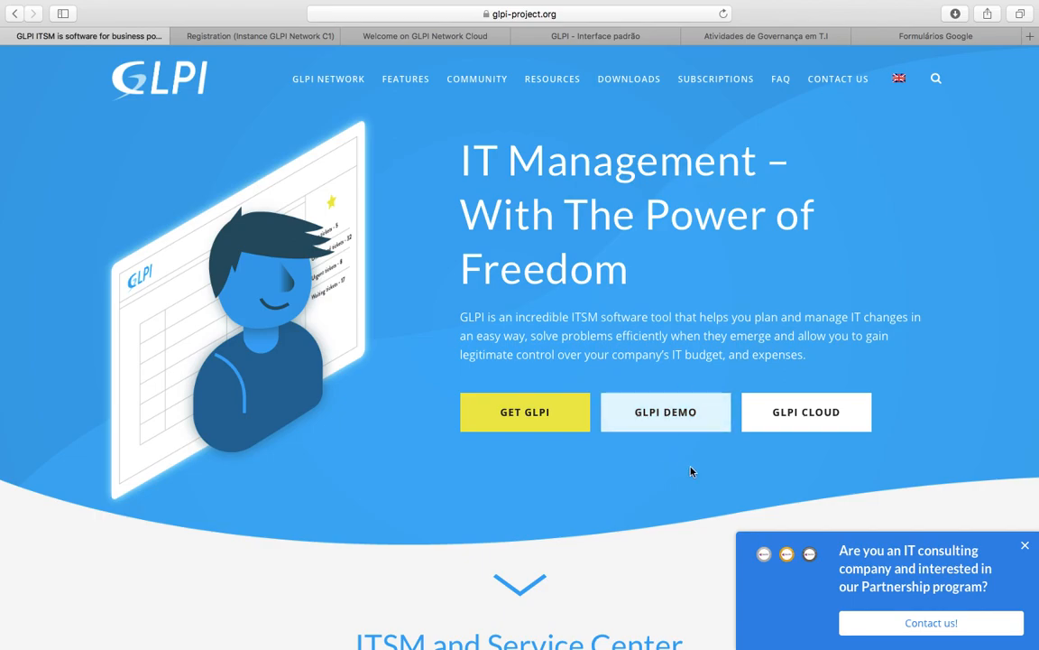
Fill in the registration form's e-mail field and the company name padilhacompany, declining the suggested strong password
{"action": "left_click", "coordinate": [220, 35]}
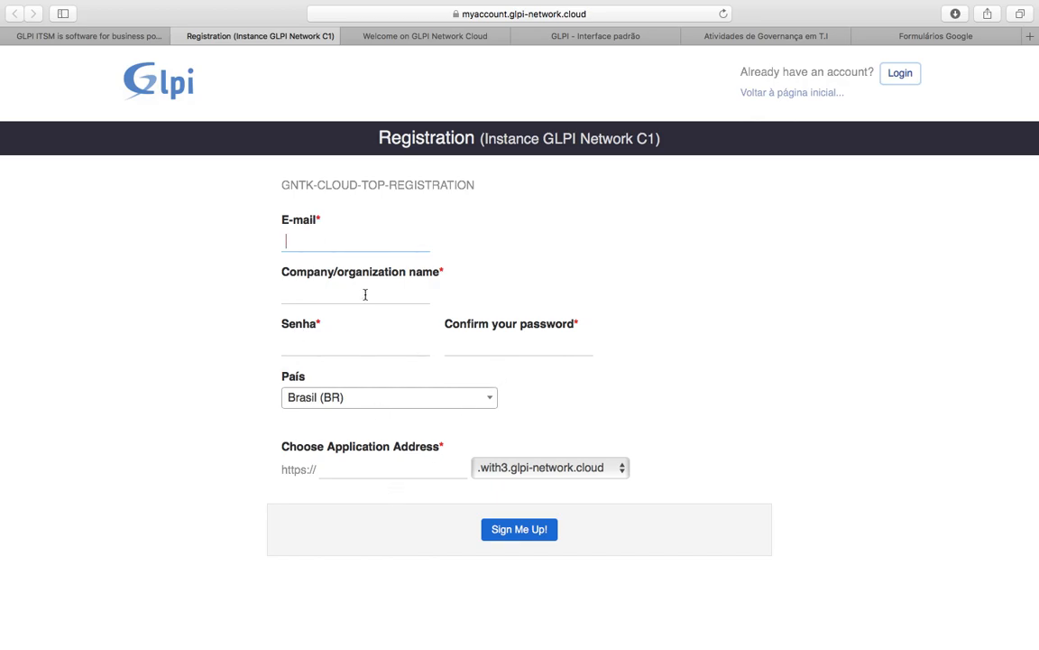
{"action": "type", "text": "profpadilha"}
{"action": "key", "text": "Tab"}
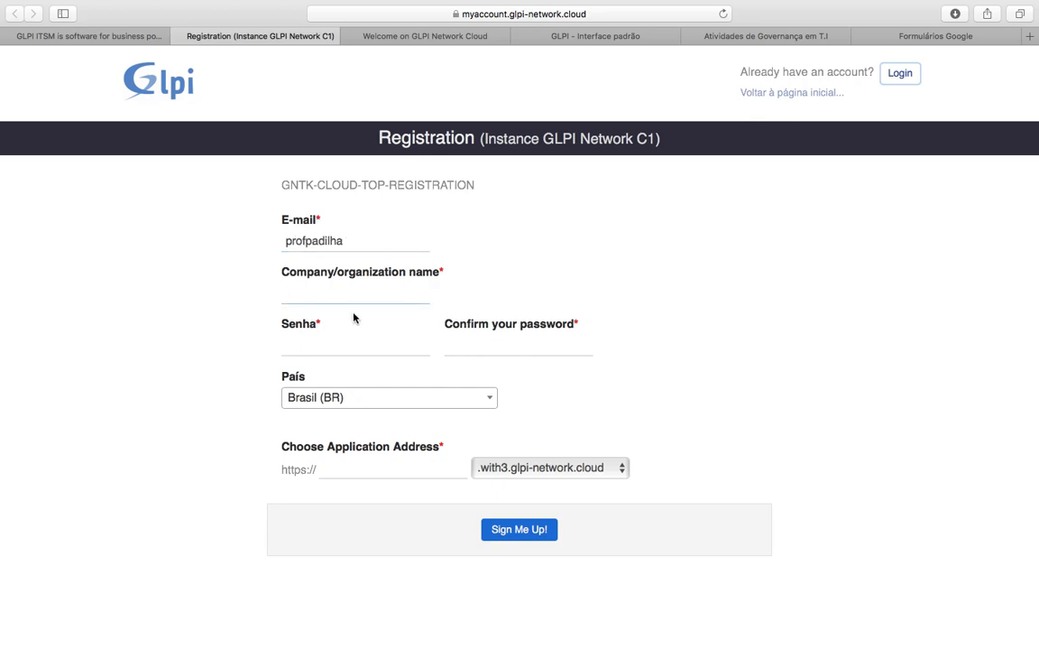
{"action": "type", "text": "padilhacopany"}
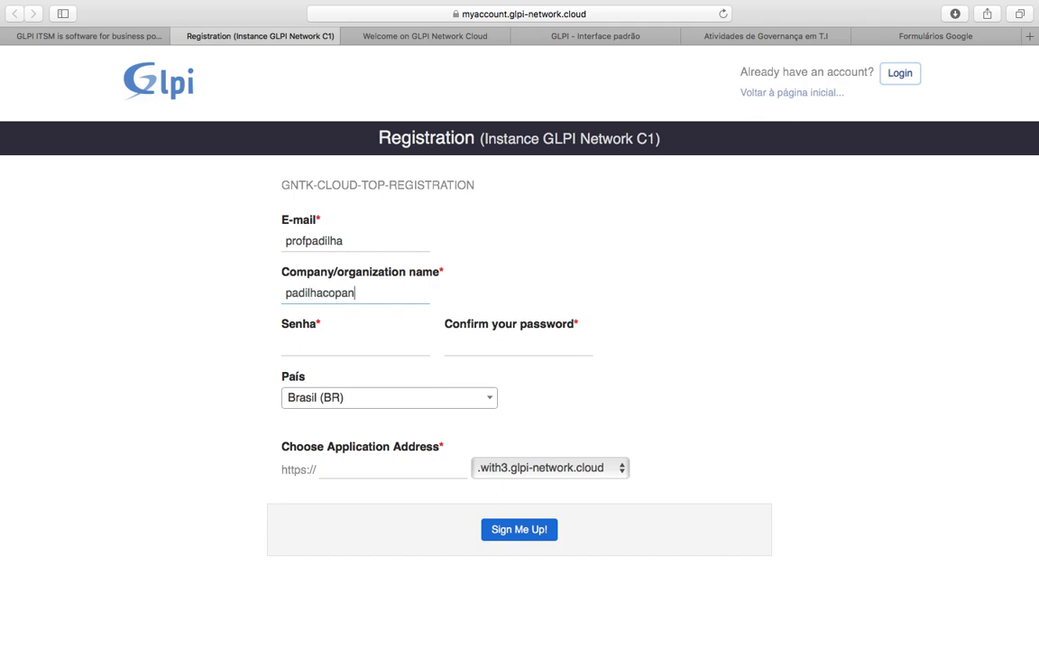
{"action": "key", "text": "BackSpace"}
{"action": "key", "text": "BackSpace"}
{"action": "key", "text": "BackSpace"}
{"action": "key", "text": "BackSpace"}
{"action": "type", "text": "mpany"}
{"action": "key", "text": "Tab"}
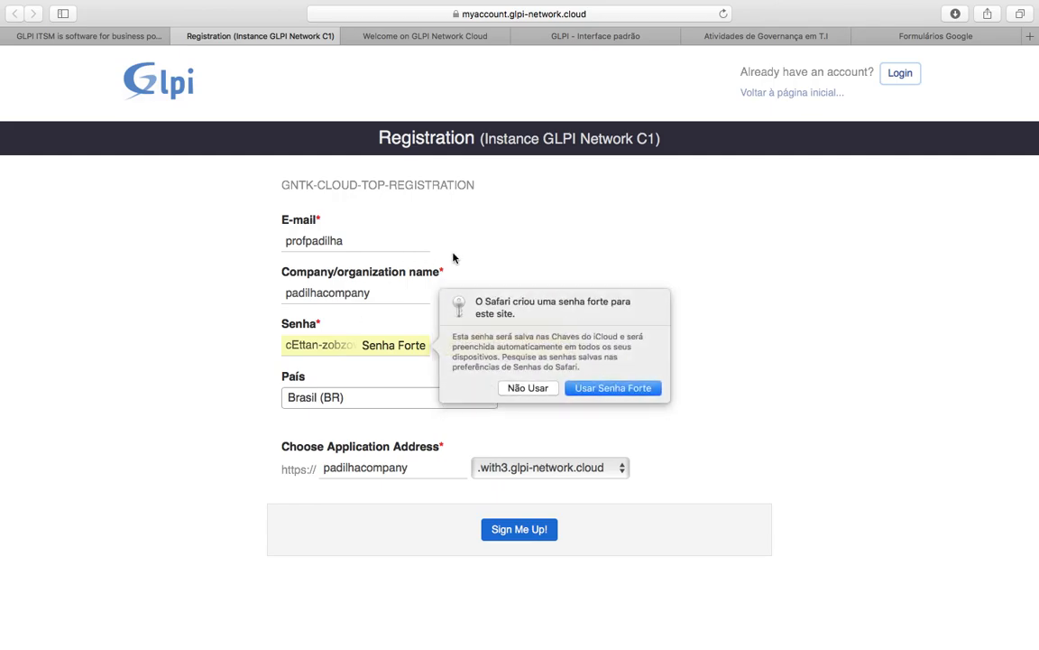
{"action": "left_click", "coordinate": [528, 387]}
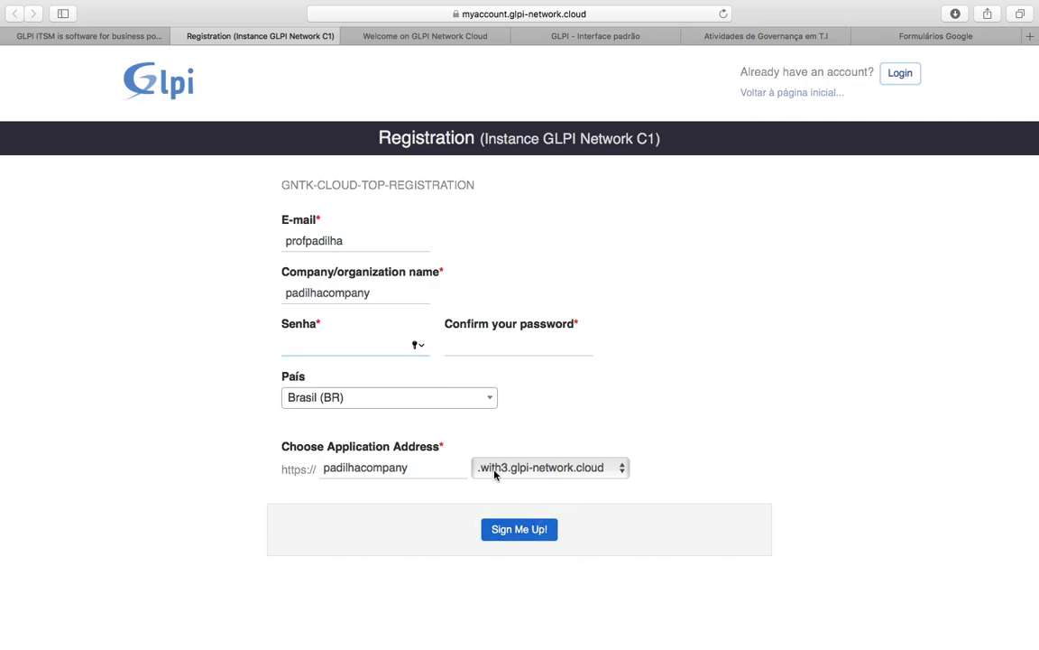
Switch to the existing GLPI instance's home page and make the interface language selectable
{"action": "left_click", "coordinate": [110, 37]}
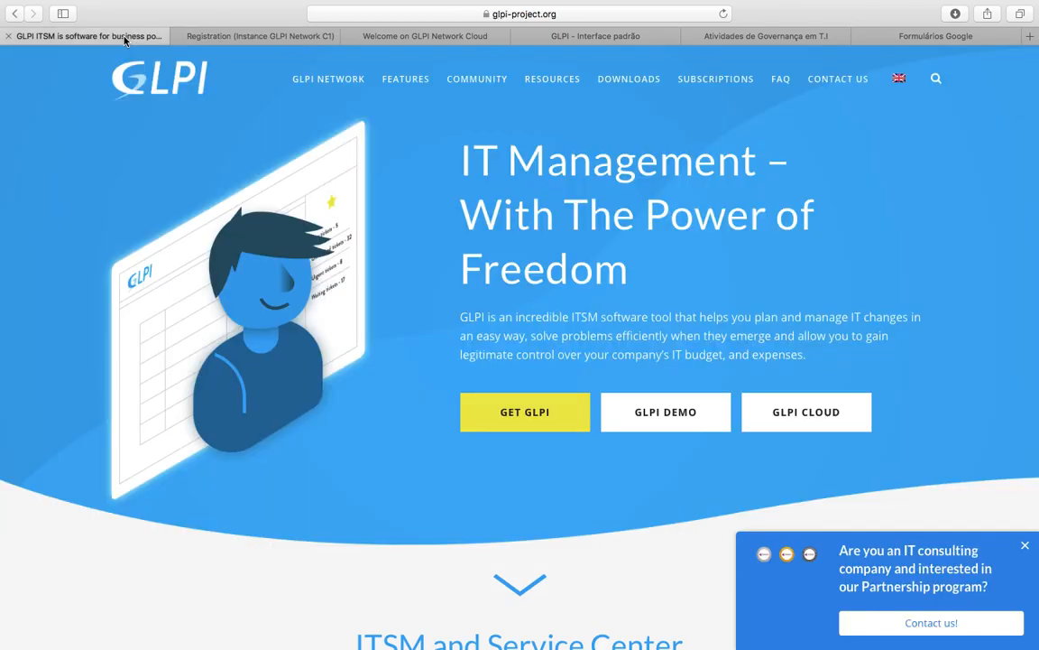
{"action": "left_click", "coordinate": [394, 38]}
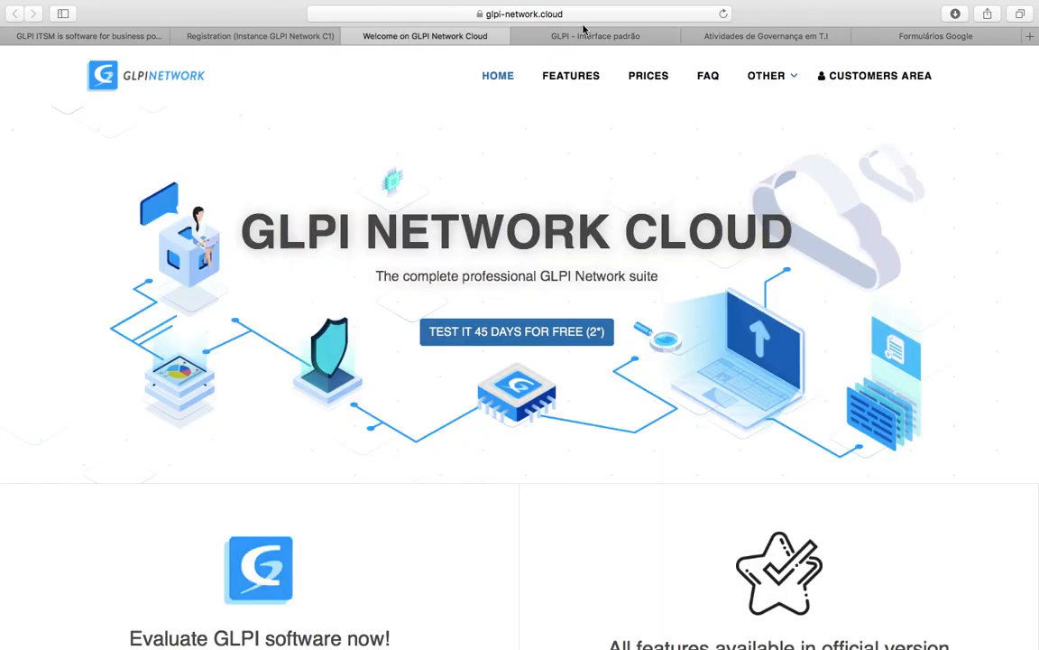
{"action": "left_click", "coordinate": [586, 38]}
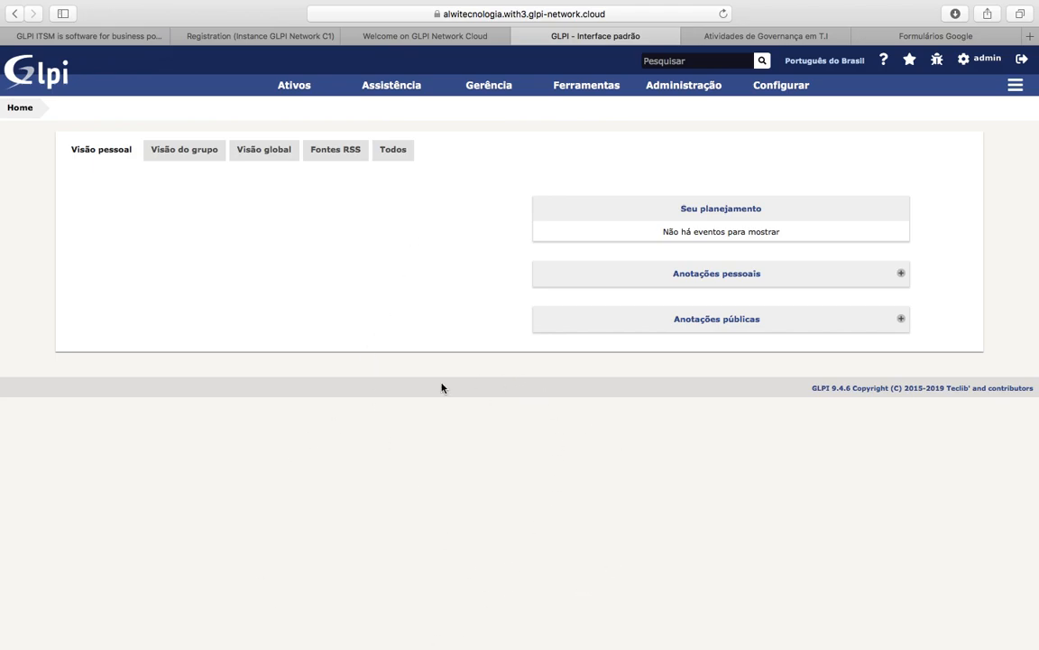
{"action": "left_click", "coordinate": [839, 64]}
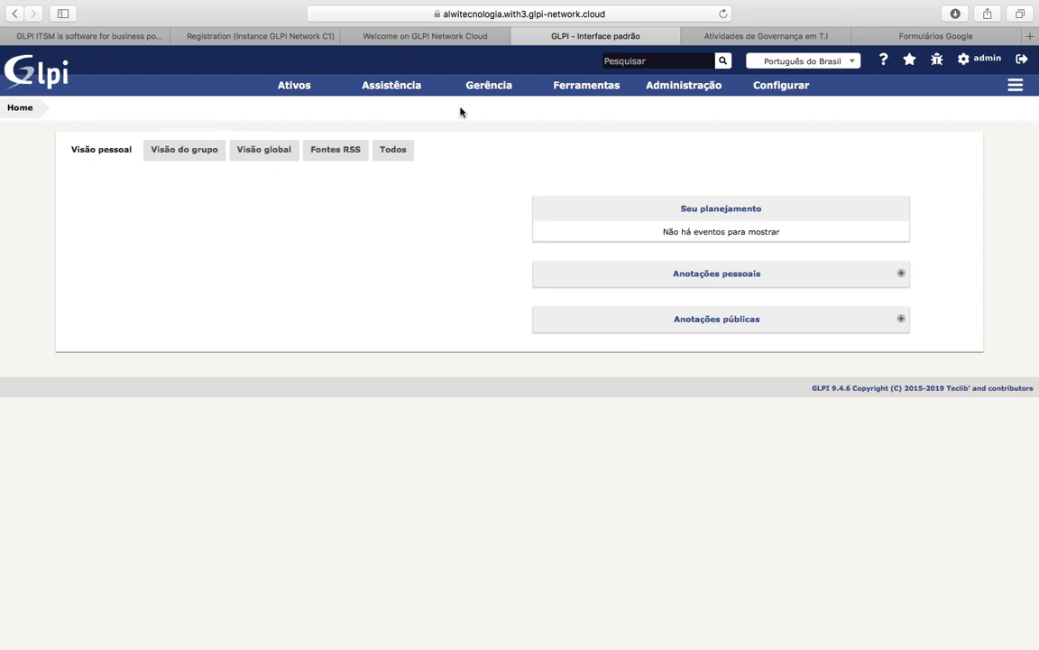
Open the MacBookAir 01 record from the computer assets and look over its fields and sections
{"action": "mouse_move", "coordinate": [267, 97]}
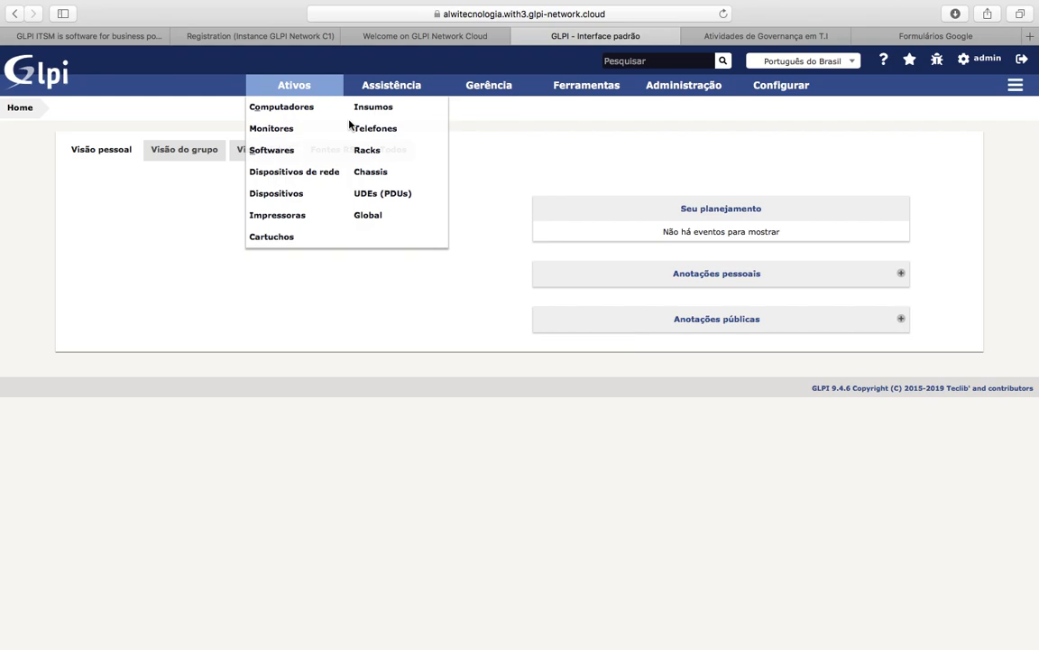
{"action": "left_click", "coordinate": [266, 107]}
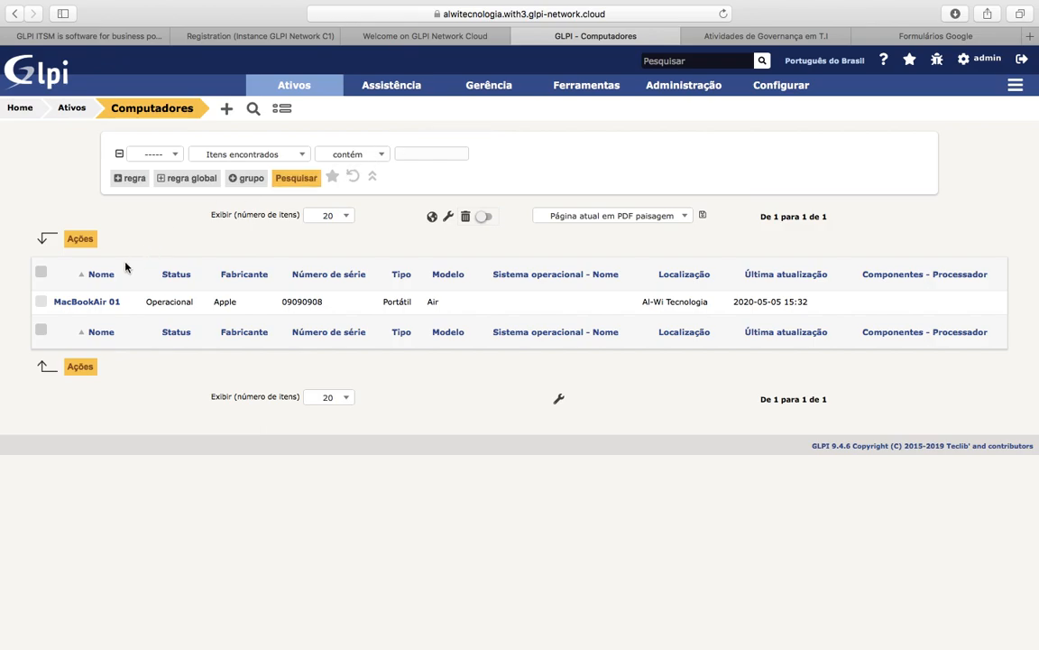
{"action": "left_click", "coordinate": [83, 302]}
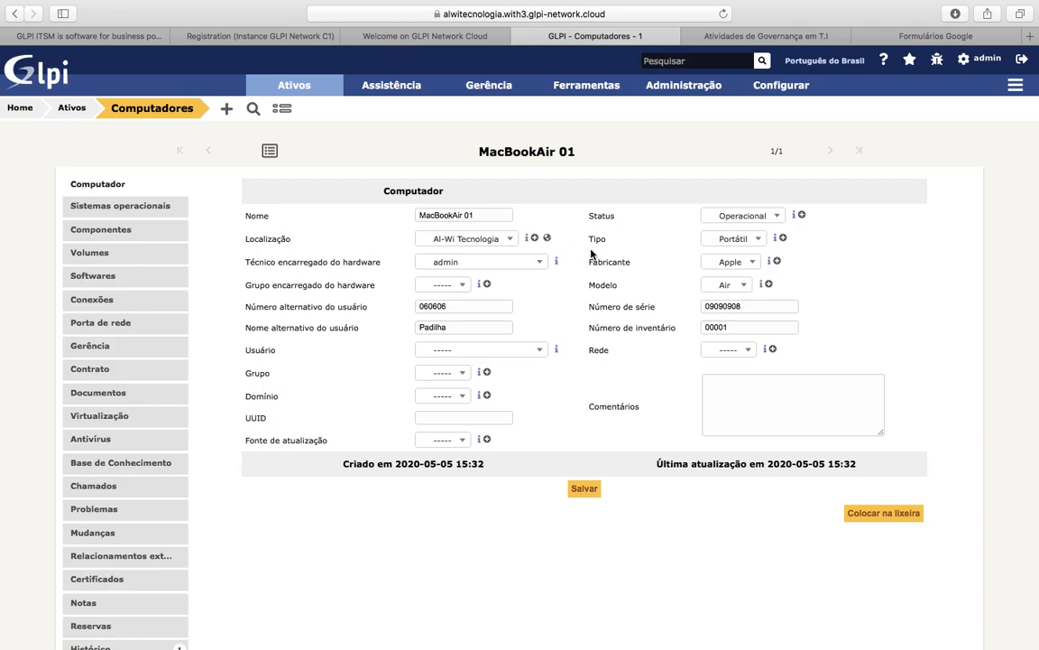
{"action": "scroll", "coordinate": [260, 487], "scroll_direction": "down", "scroll_amount": 2}
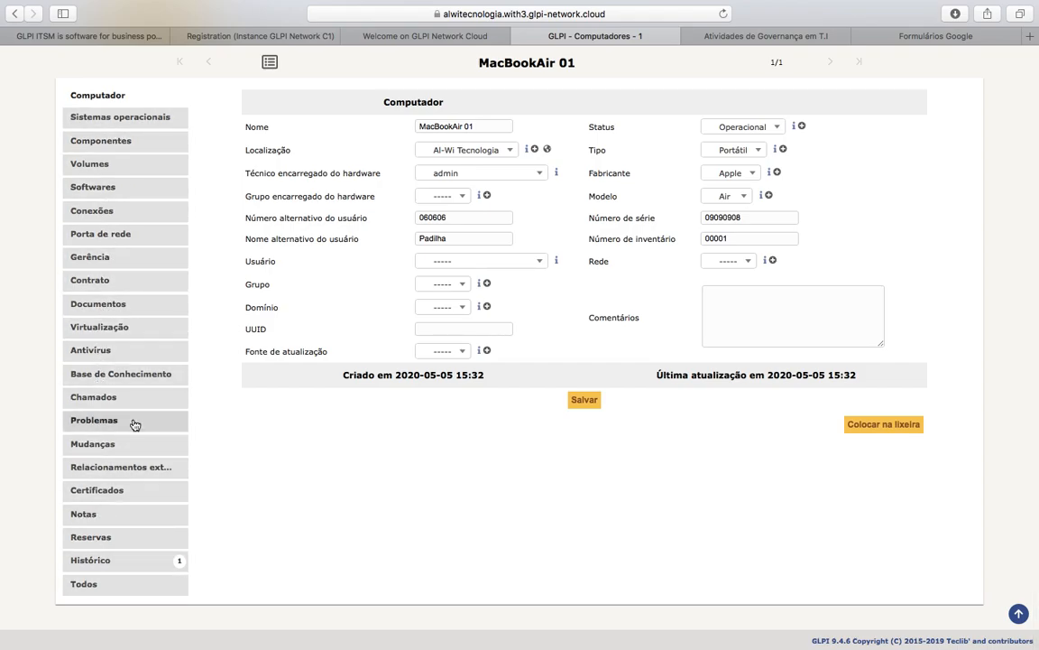
{"action": "scroll", "coordinate": [117, 196], "scroll_direction": "up", "scroll_amount": 1}
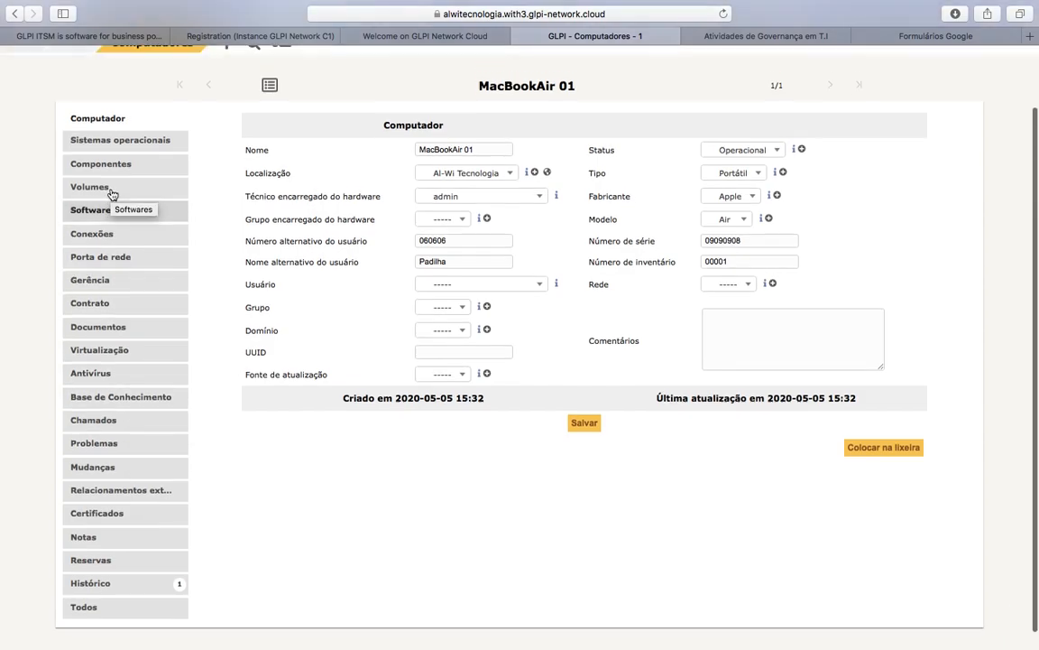
Examine MacBookAir 01's operating system, components, volumes, software, connections and network port sections, ending back on its general computer data
{"action": "left_click", "coordinate": [119, 157]}
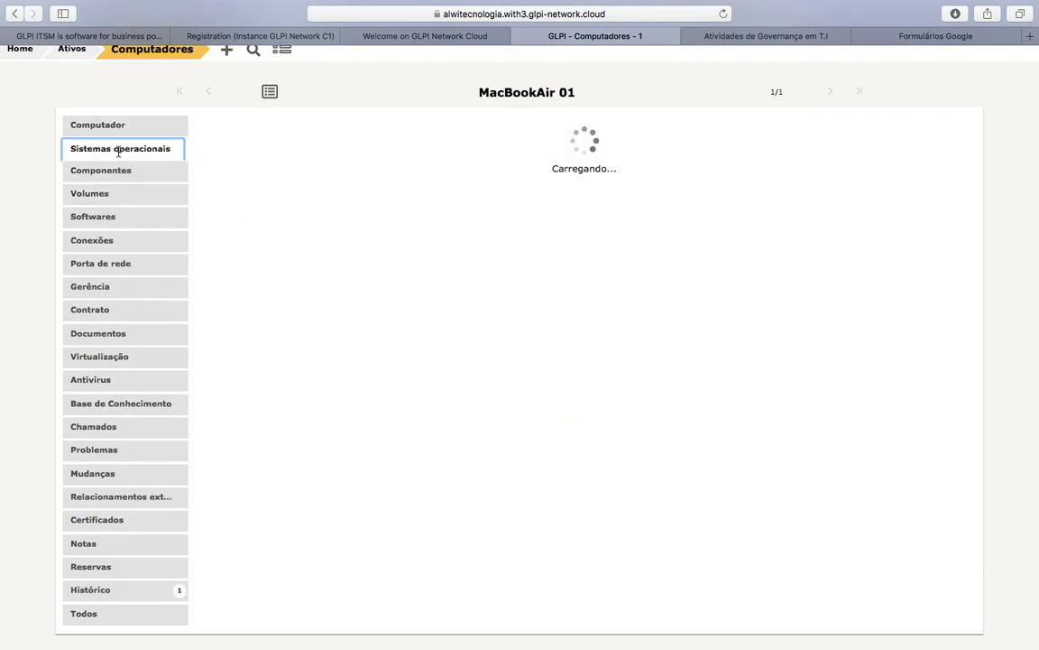
{"action": "left_click", "coordinate": [132, 127]}
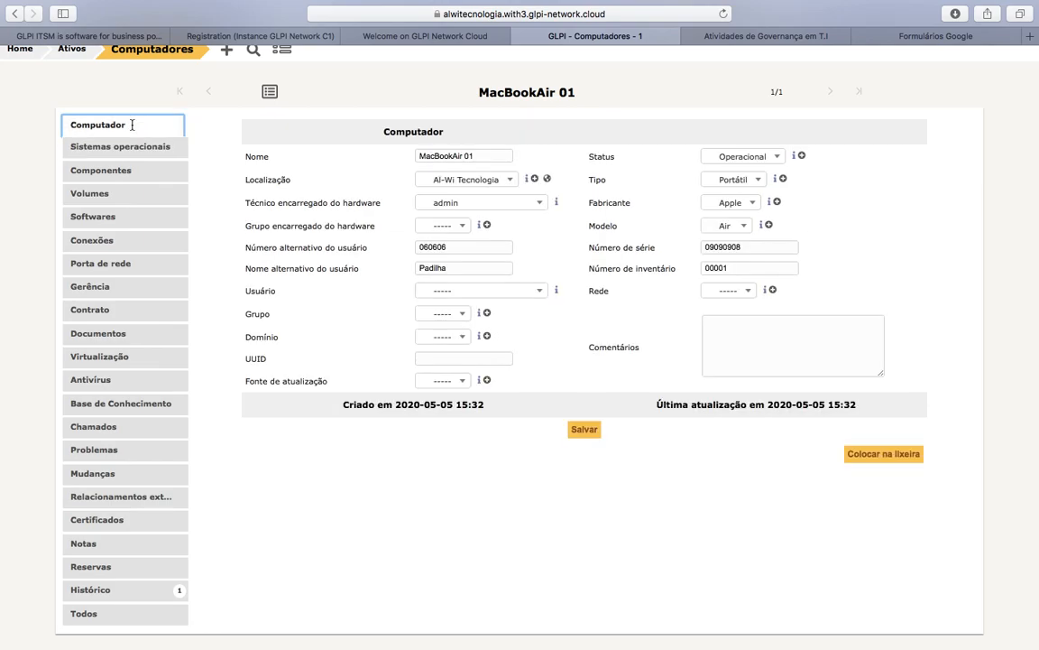
{"action": "left_click", "coordinate": [128, 143]}
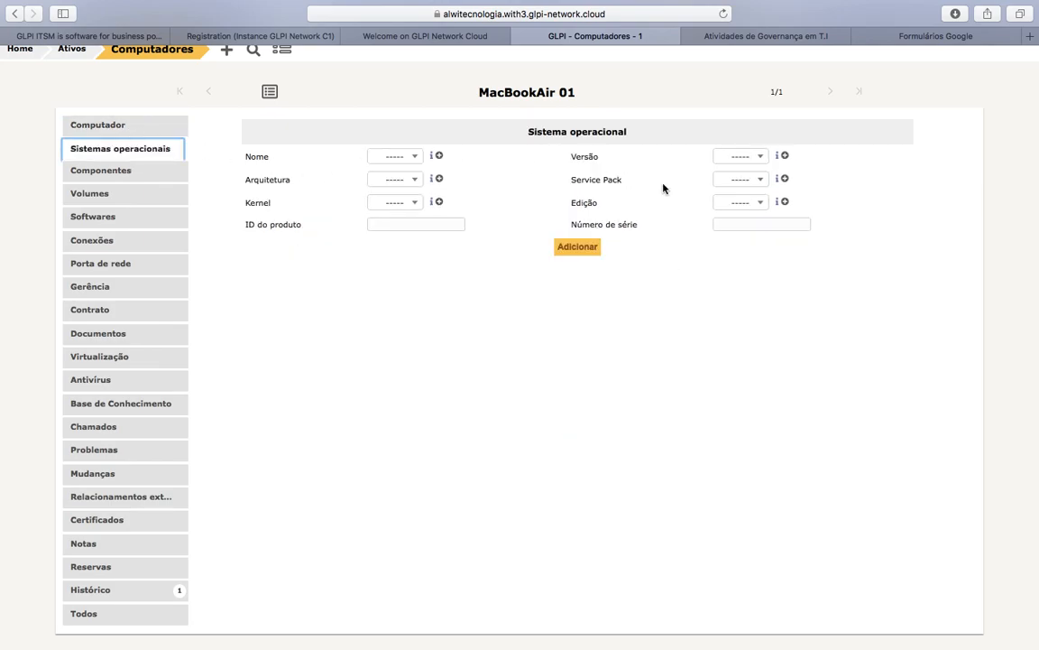
{"action": "left_click", "coordinate": [124, 171]}
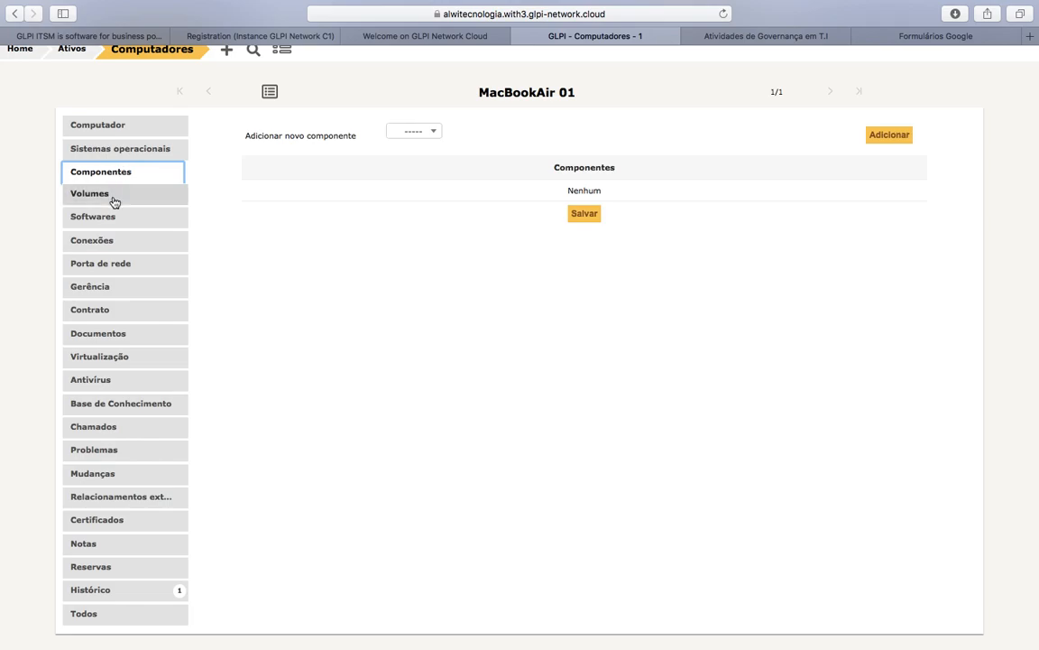
{"action": "left_click", "coordinate": [112, 196]}
{"action": "left_click", "coordinate": [107, 221]}
{"action": "left_click", "coordinate": [106, 241]}
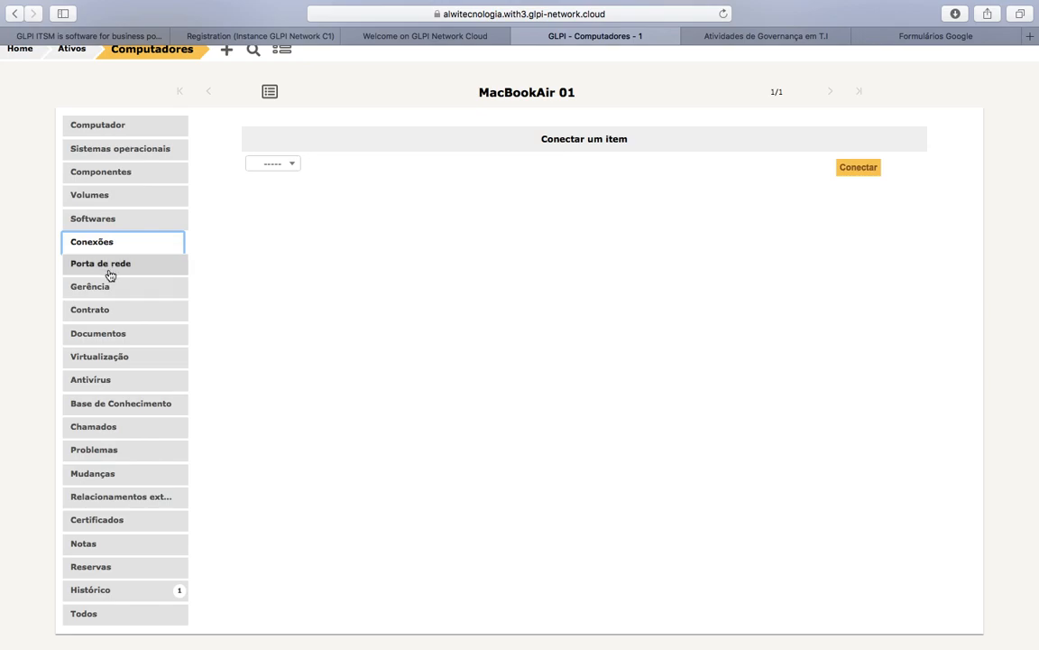
{"action": "left_click", "coordinate": [108, 265]}
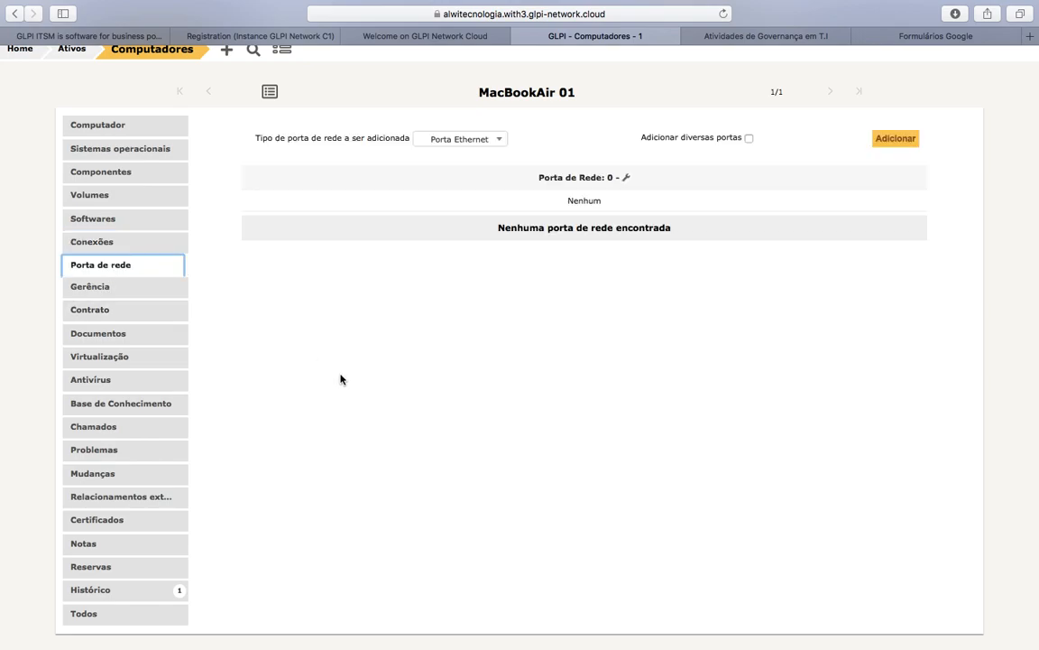
{"action": "scroll", "coordinate": [340, 379], "scroll_direction": "up", "scroll_amount": 3}
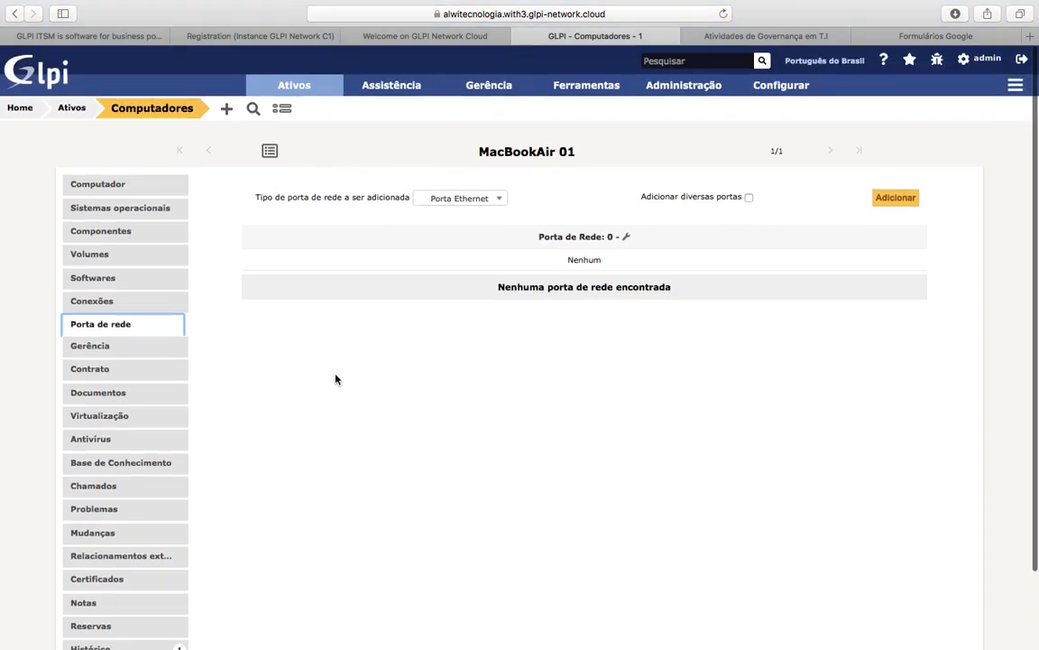
{"action": "left_click", "coordinate": [129, 194]}
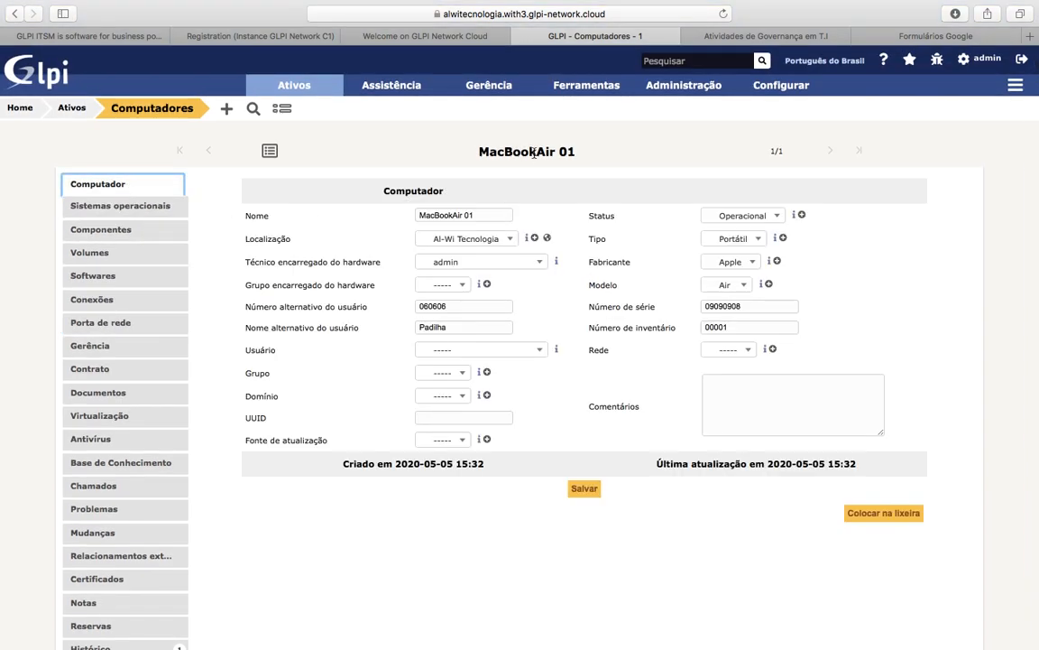
Try to add a new component to MacBookAir 01 without selecting a component type
{"action": "left_click", "coordinate": [99, 226]}
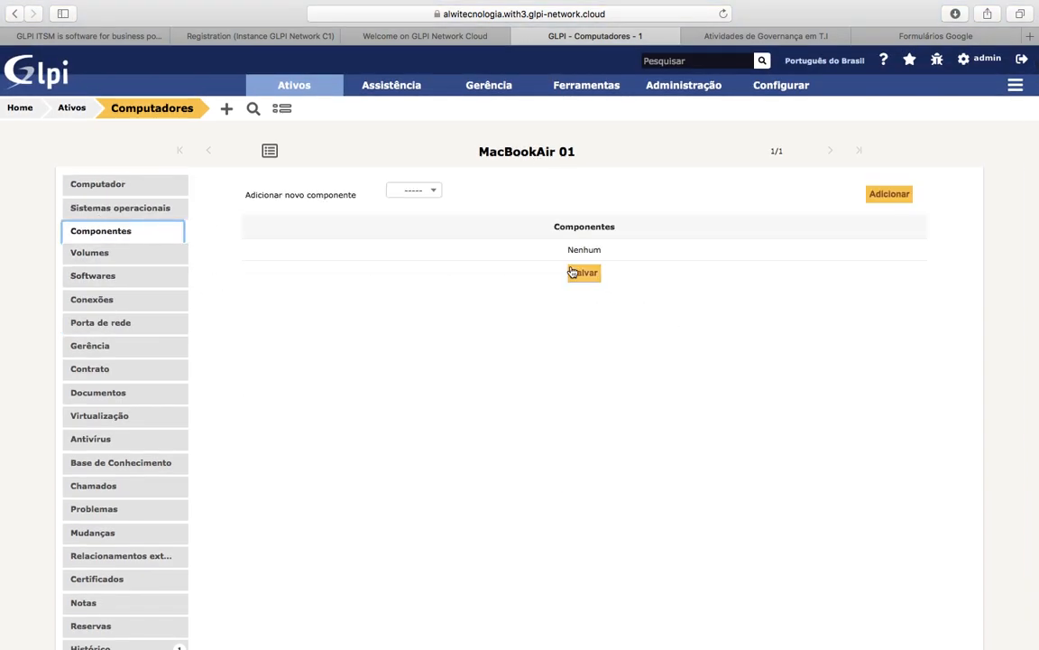
{"action": "left_click", "coordinate": [882, 196]}
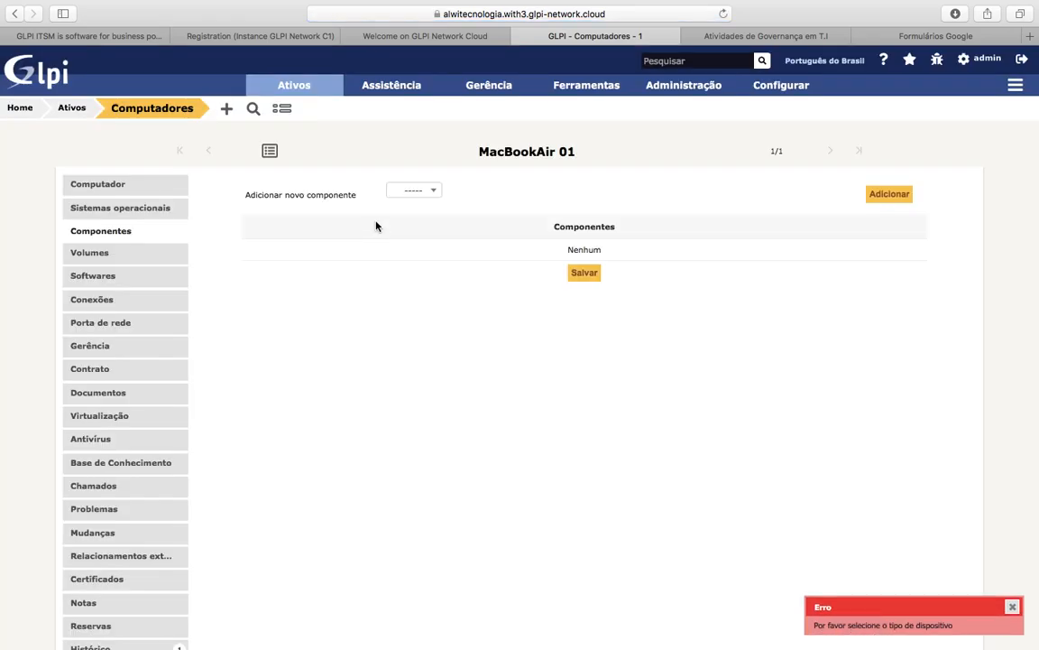
Try to add a Bateria component to MacBookAir 01 without choosing a specific battery device
{"action": "left_click", "coordinate": [413, 190]}
{"action": "left_click", "coordinate": [413, 239]}
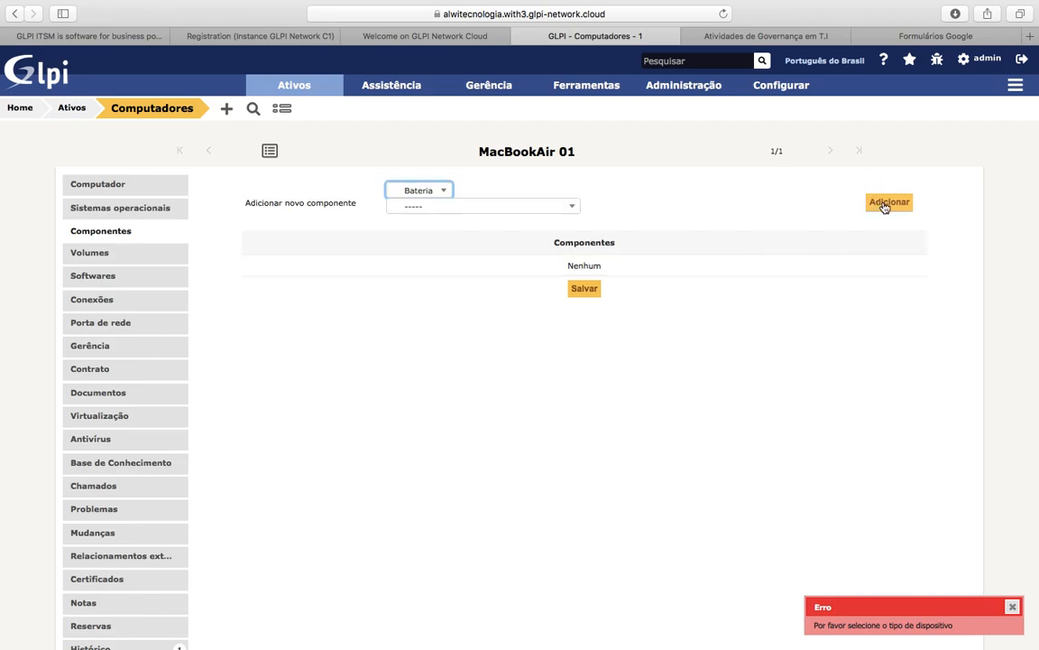
{"action": "left_click", "coordinate": [447, 204]}
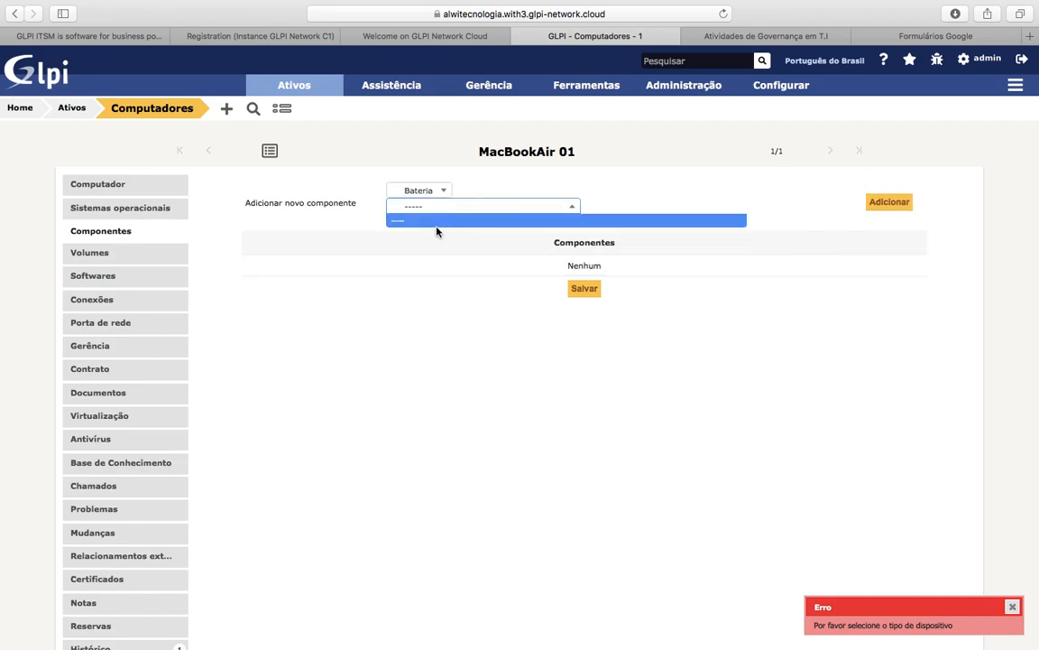
{"action": "left_click", "coordinate": [585, 288]}
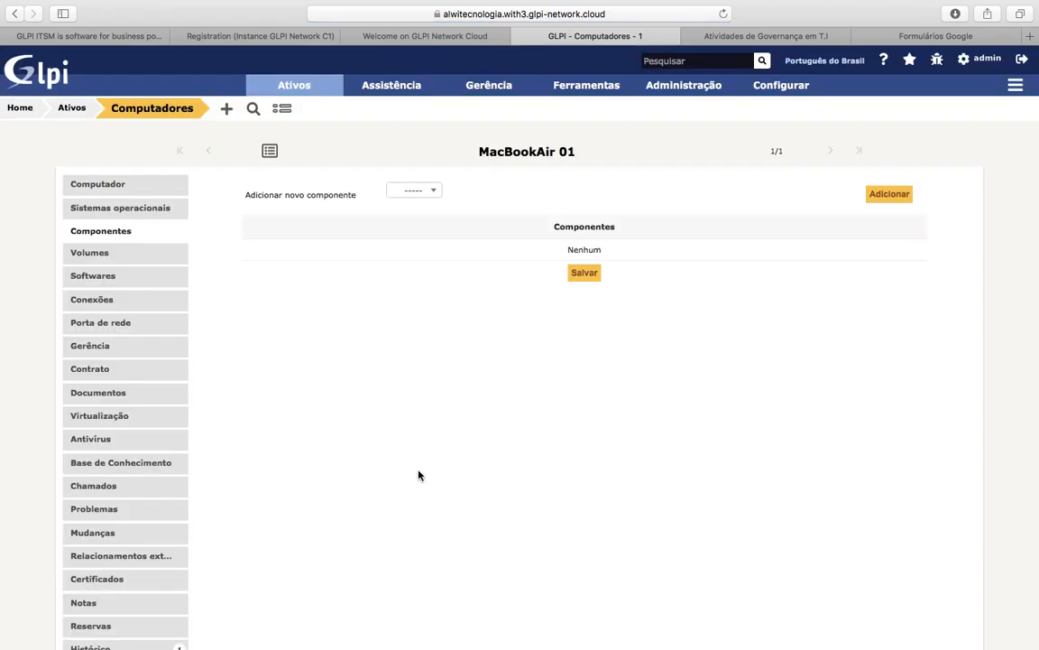
{"action": "left_click", "coordinate": [415, 192]}
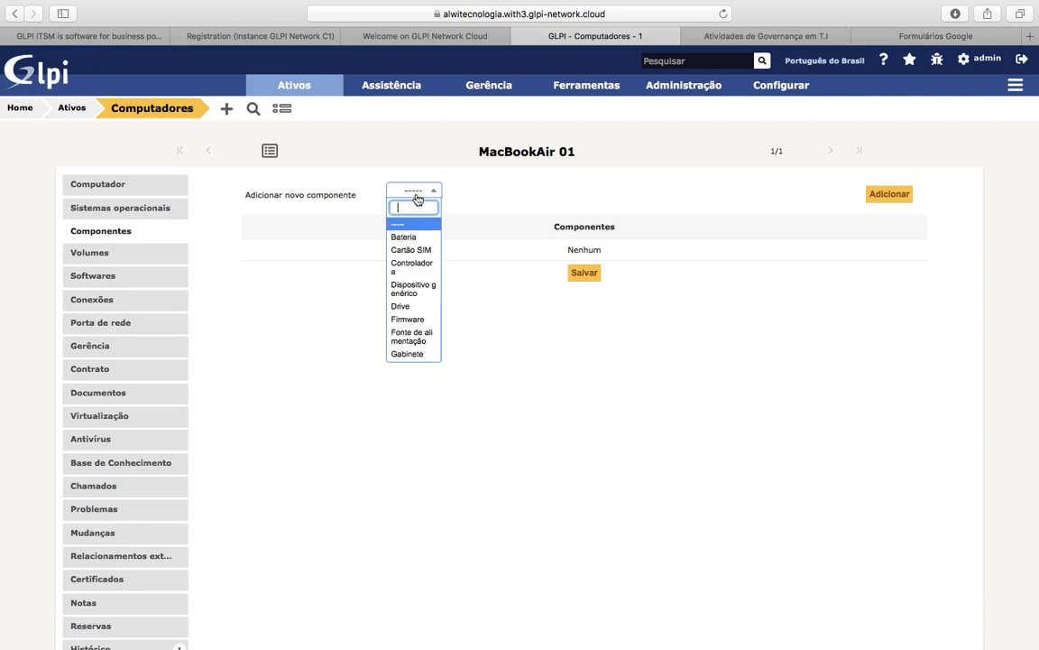
{"action": "left_click", "coordinate": [405, 237]}
{"action": "left_click", "coordinate": [888, 196]}
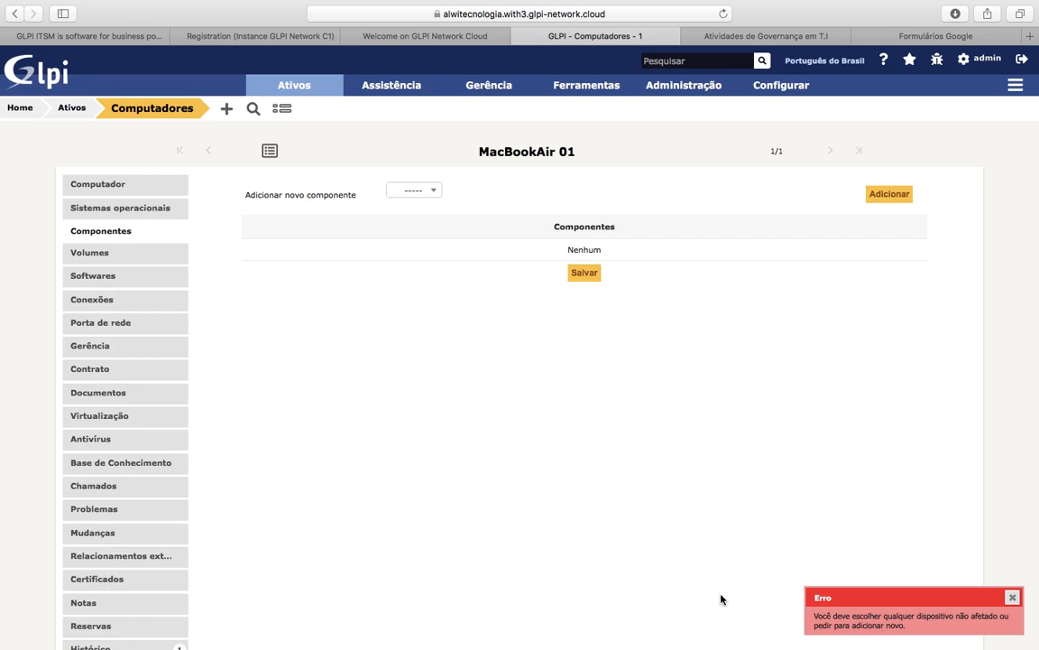
Revisit MacBookAir 01's operating system, general computer data and components sections, and dismiss the error notice
{"action": "left_click", "coordinate": [90, 207]}
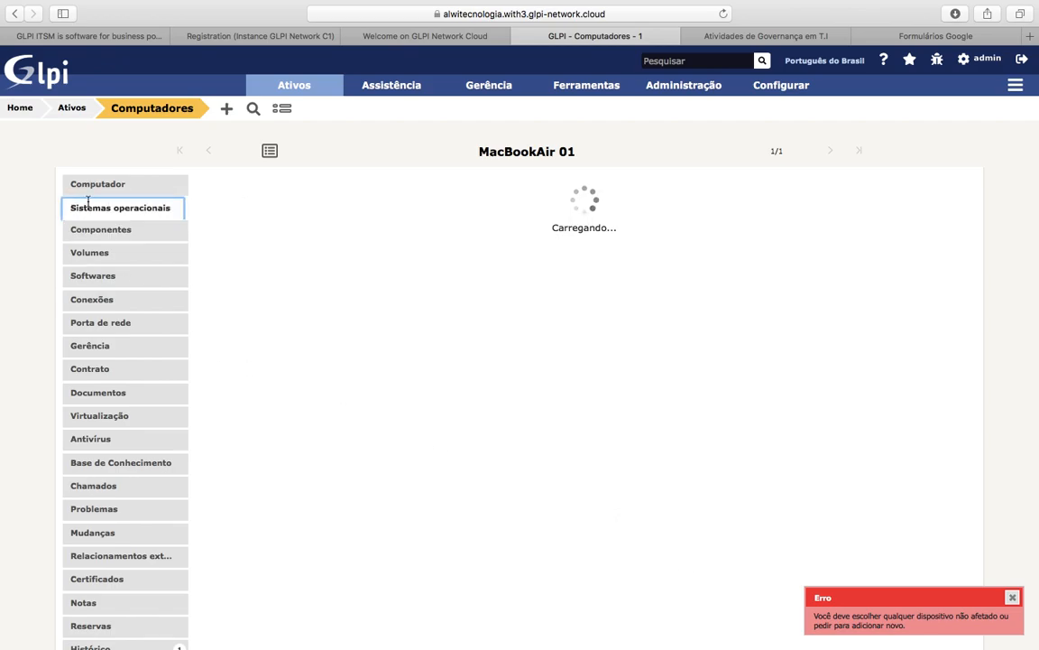
{"action": "left_click", "coordinate": [97, 183]}
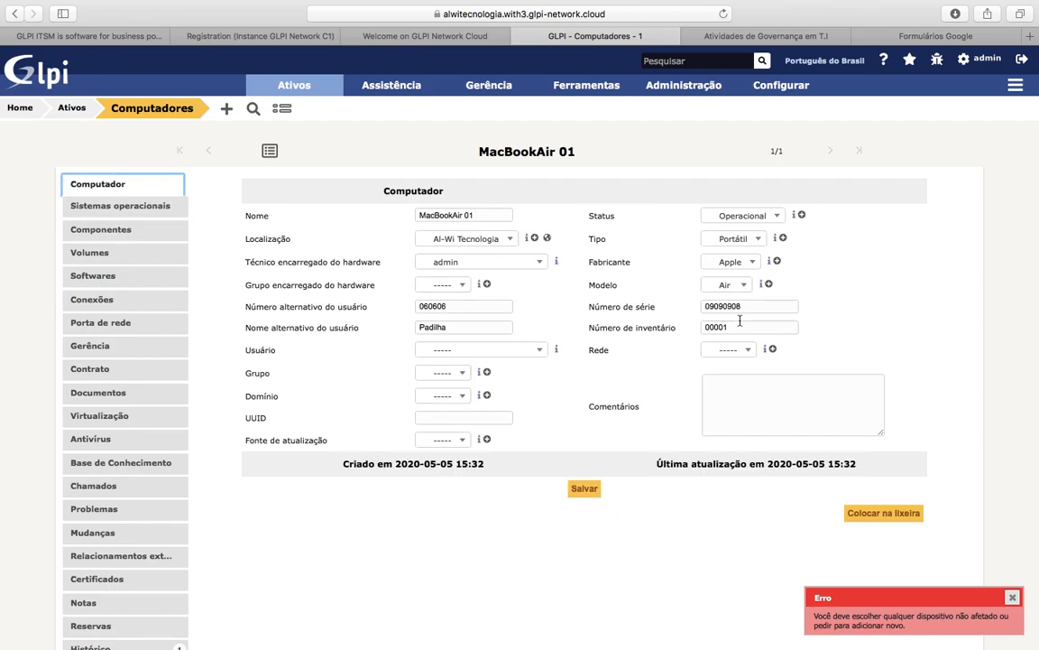
{"action": "left_click", "coordinate": [1012, 597]}
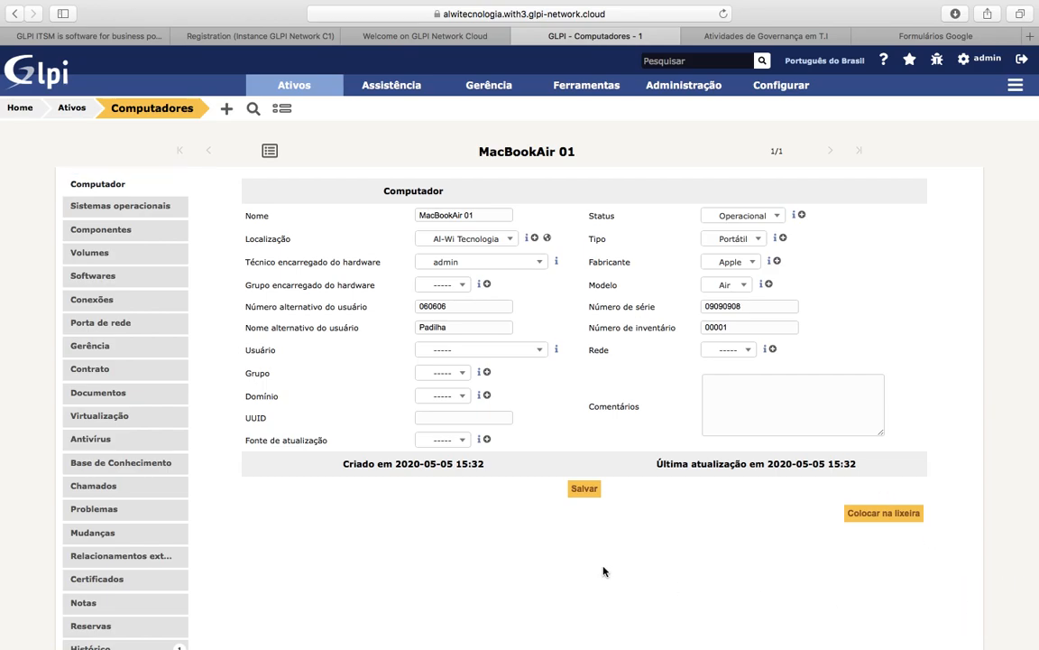
{"action": "left_click", "coordinate": [117, 226]}
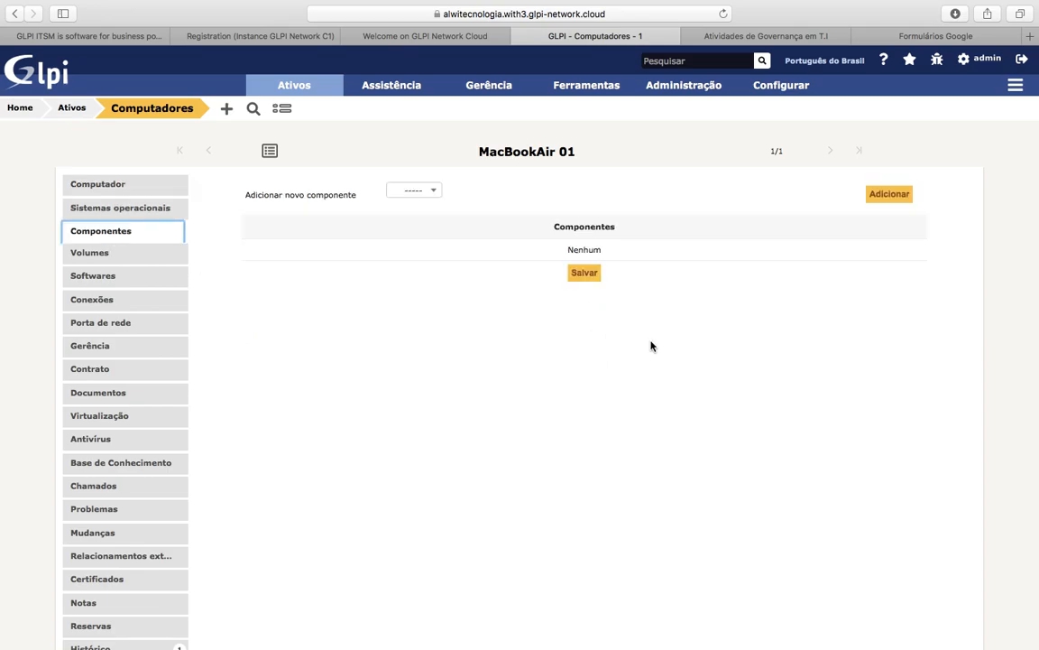
Start a new volume for MacBookAir 01 named D:/ with mount point /etc/hda01 and a total size of 1000000 MB
{"action": "left_click", "coordinate": [113, 252]}
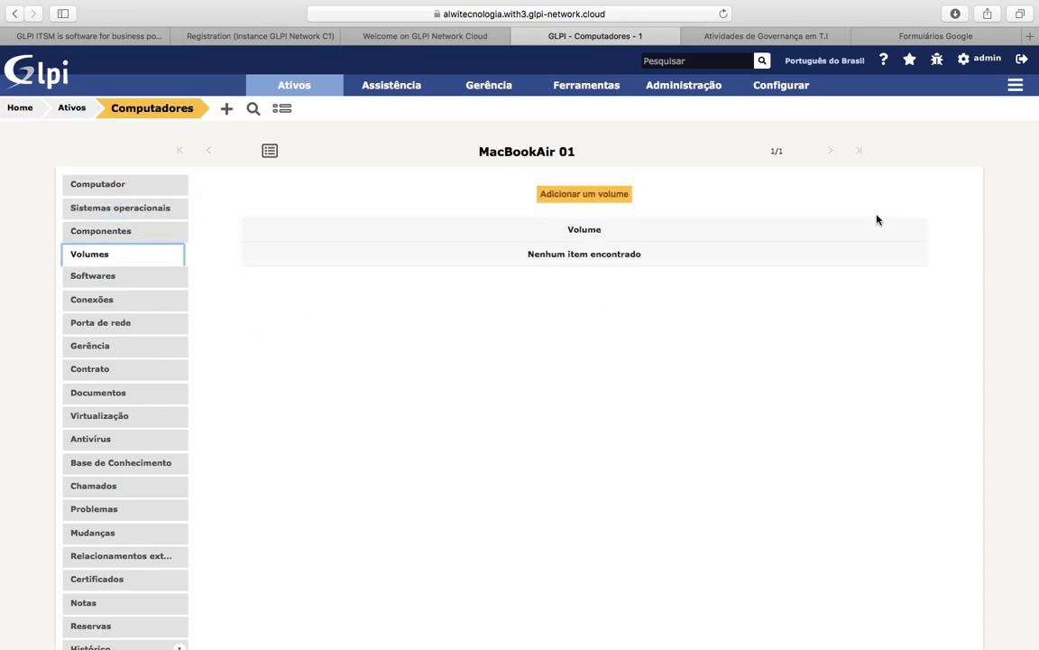
{"action": "left_click", "coordinate": [599, 196]}
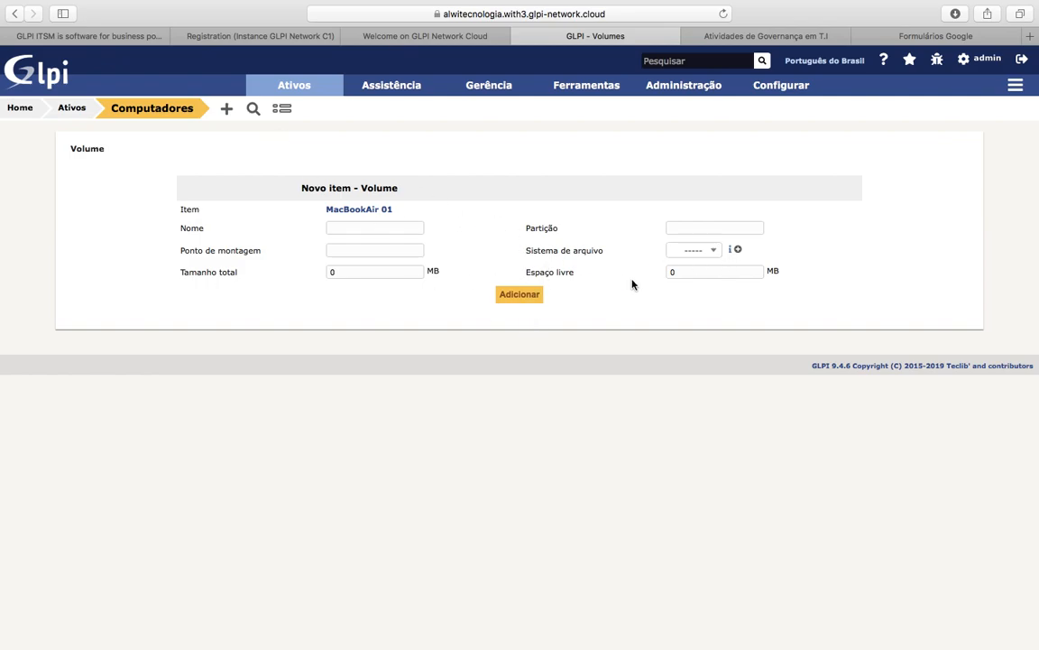
{"action": "left_click", "coordinate": [360, 228]}
{"action": "type", "text": "D:/"}
{"action": "key", "text": "Tab"}
{"action": "key", "text": "Tab"}
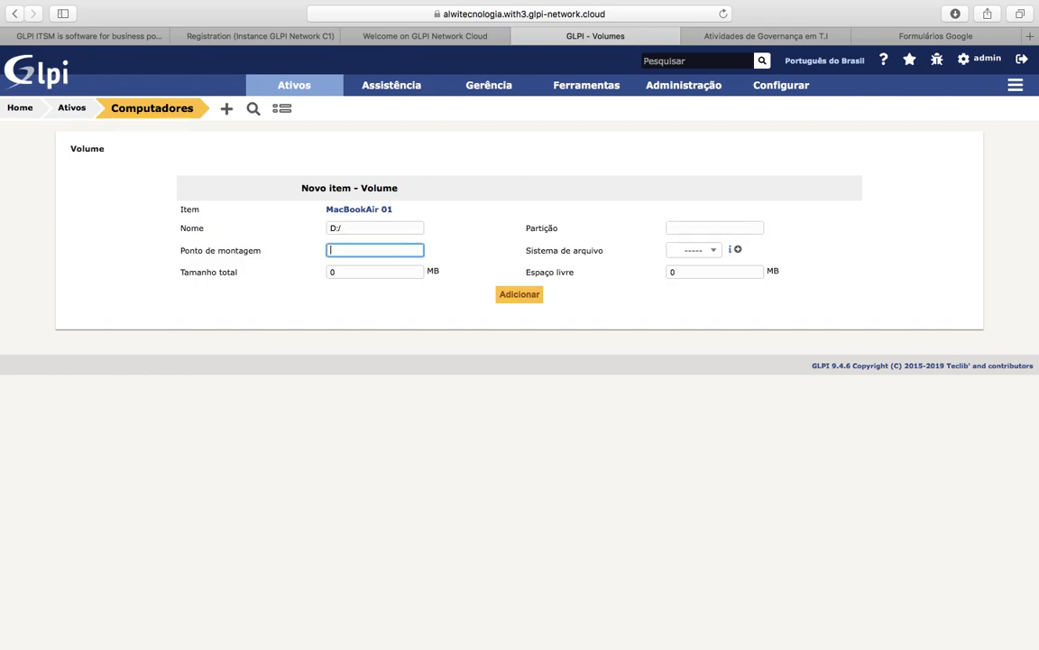
{"action": "type", "text": "/etc/hda01"}
{"action": "left_click", "coordinate": [388, 272]}
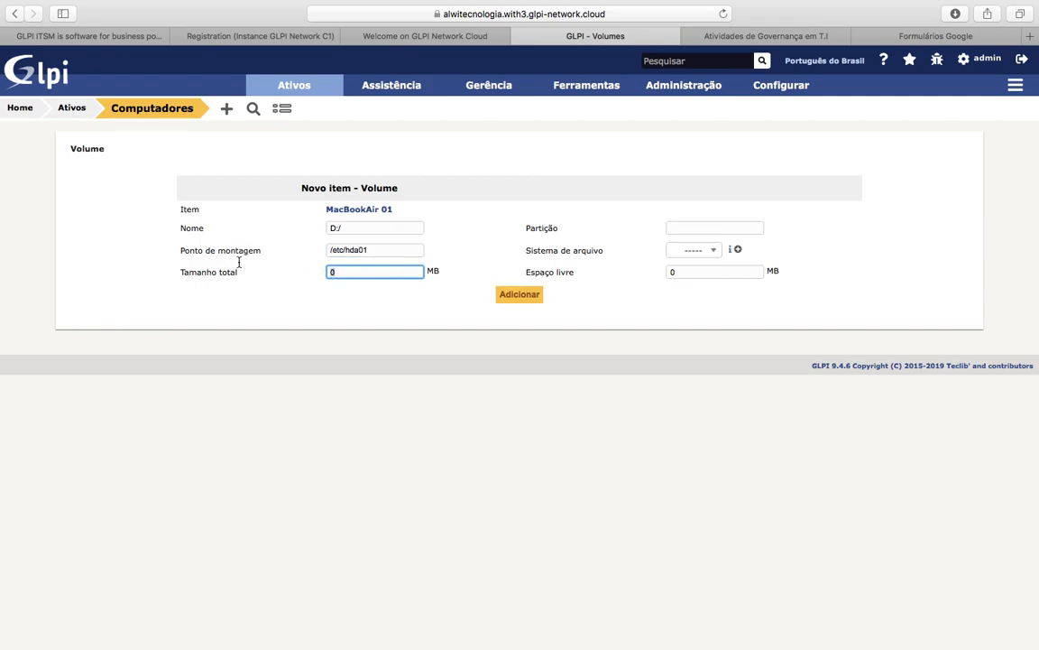
{"action": "type", "text": "1000000"}
Set the volume's partition to d:, file system to FAT32 and free space to 500000 MB, and add it to the computer
{"action": "left_click", "coordinate": [721, 225]}
{"action": "type", "text": "d:"}
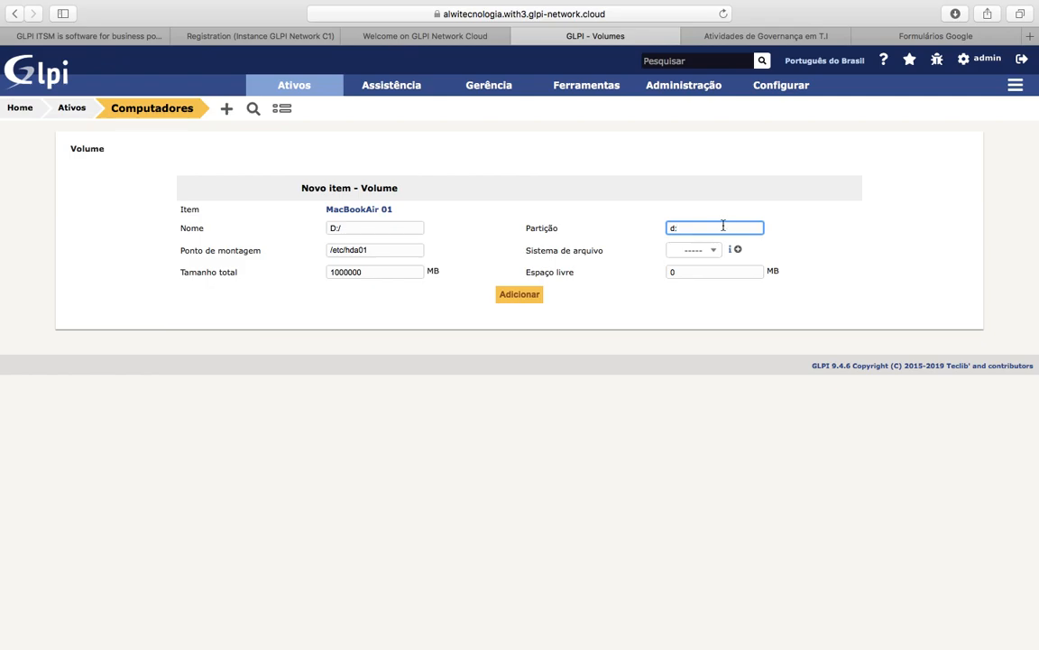
{"action": "left_click", "coordinate": [707, 255]}
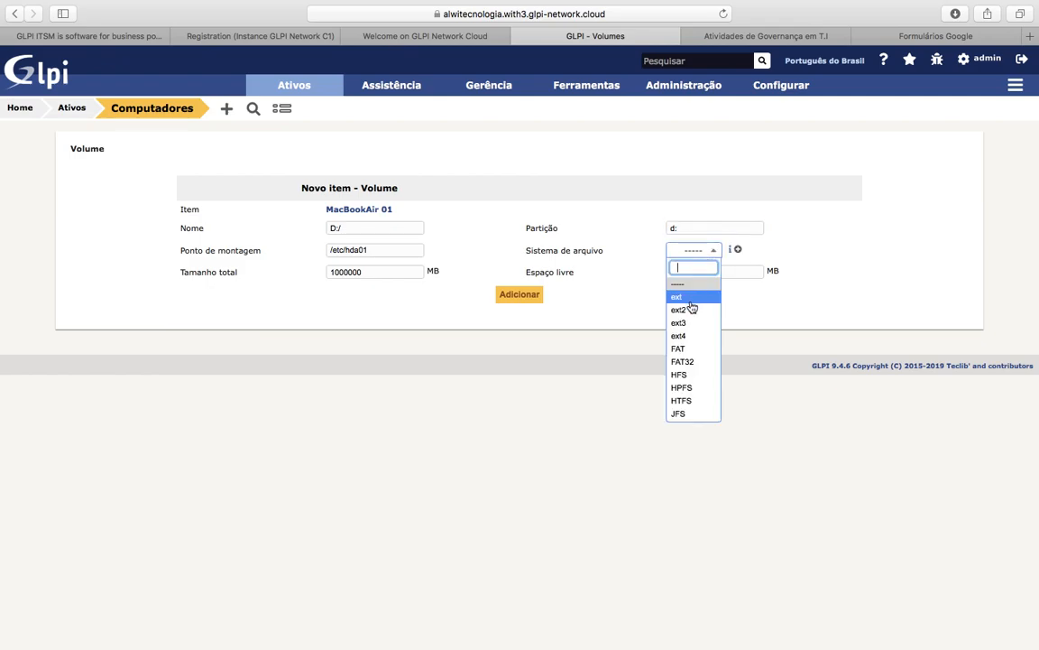
{"action": "left_click", "coordinate": [688, 363]}
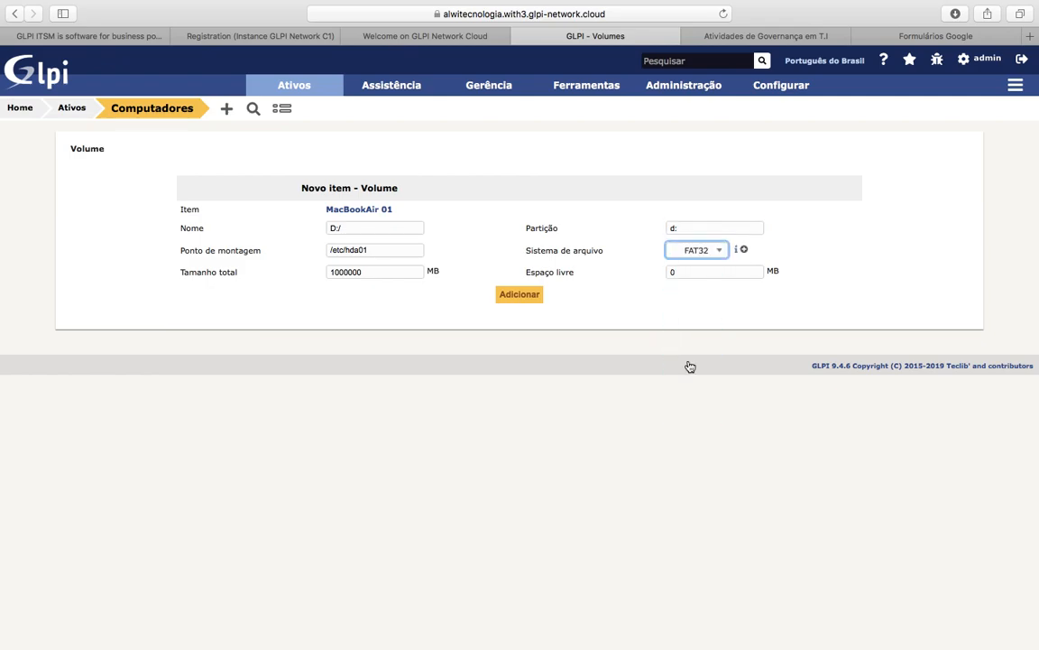
{"action": "left_click", "coordinate": [687, 274]}
{"action": "type", "text": "5"}
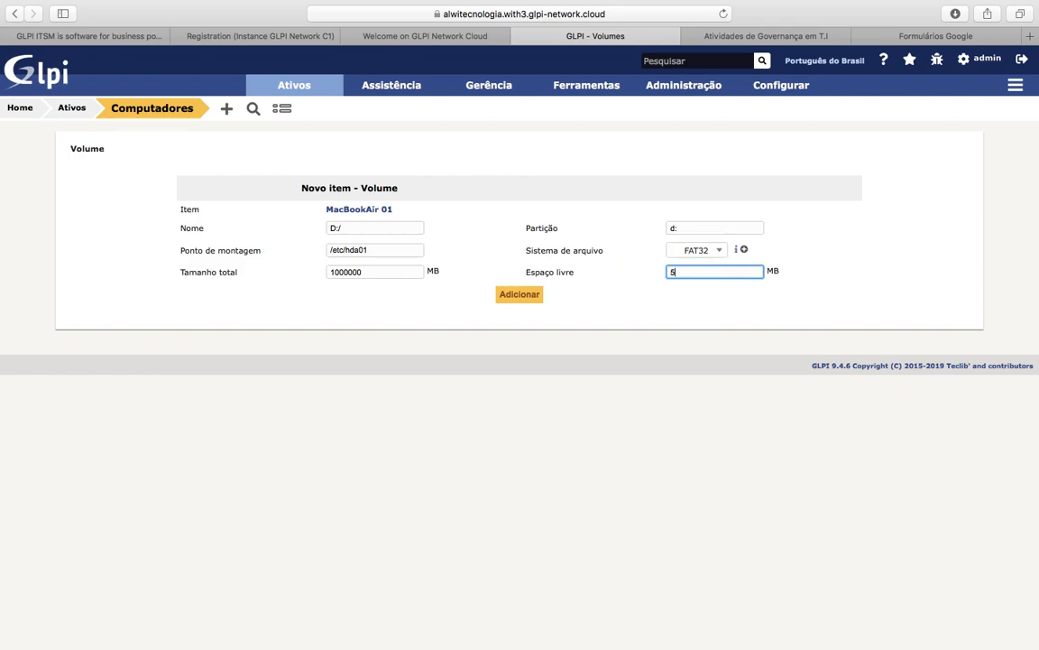
{"action": "type", "text": "00000"}
{"action": "left_click", "coordinate": [517, 295]}
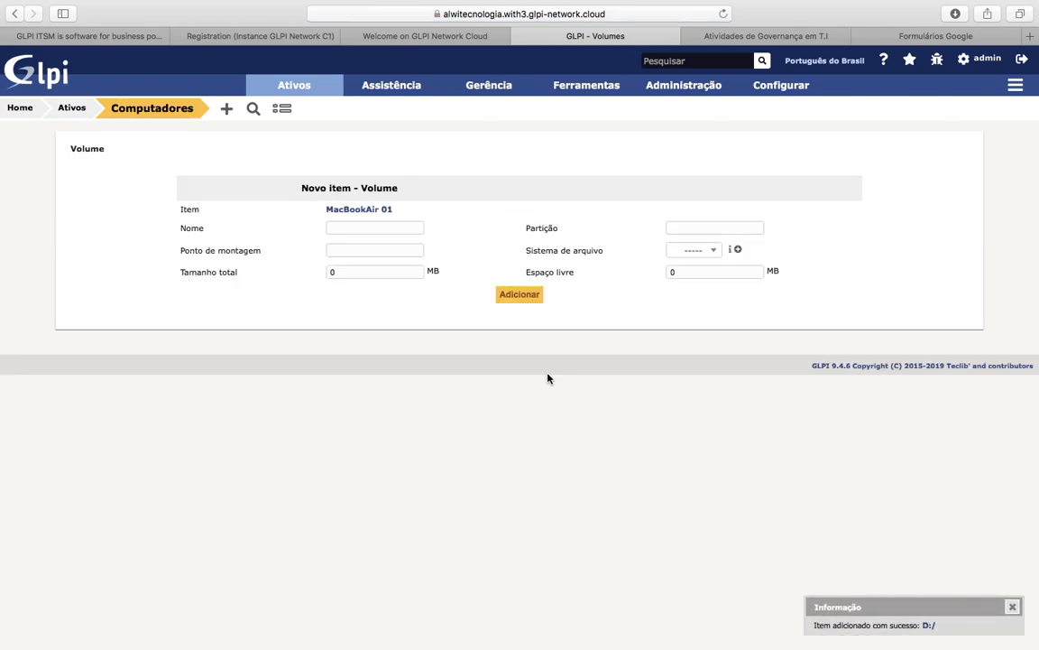
Look through the file system options offered for a new volume without choosing one
{"action": "left_click", "coordinate": [693, 258]}
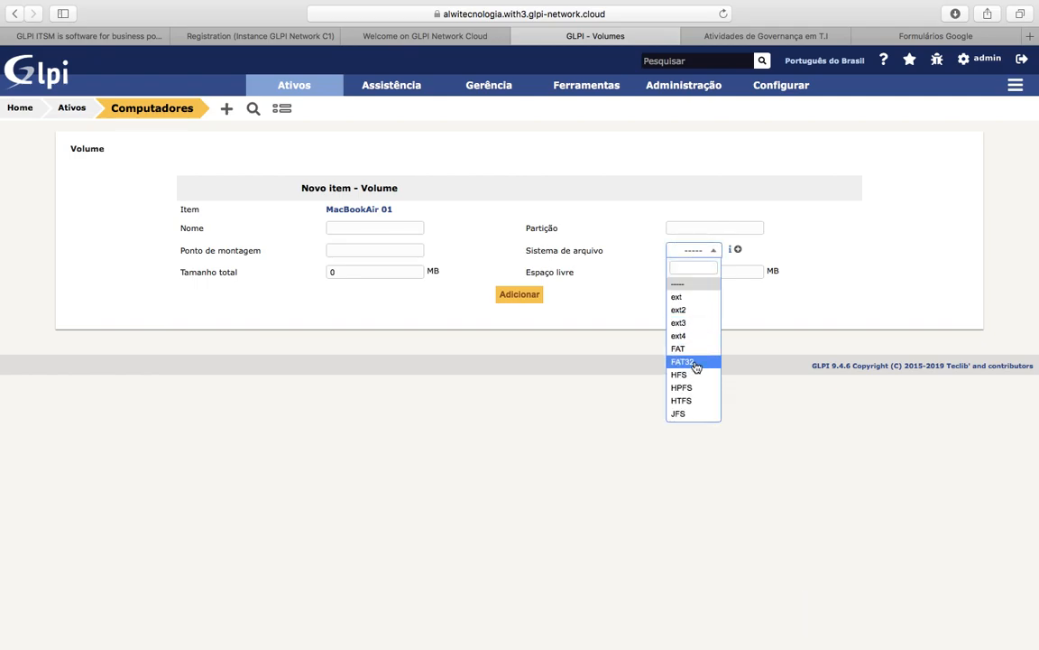
{"action": "scroll", "coordinate": [694, 414], "scroll_direction": "down", "scroll_amount": 3}
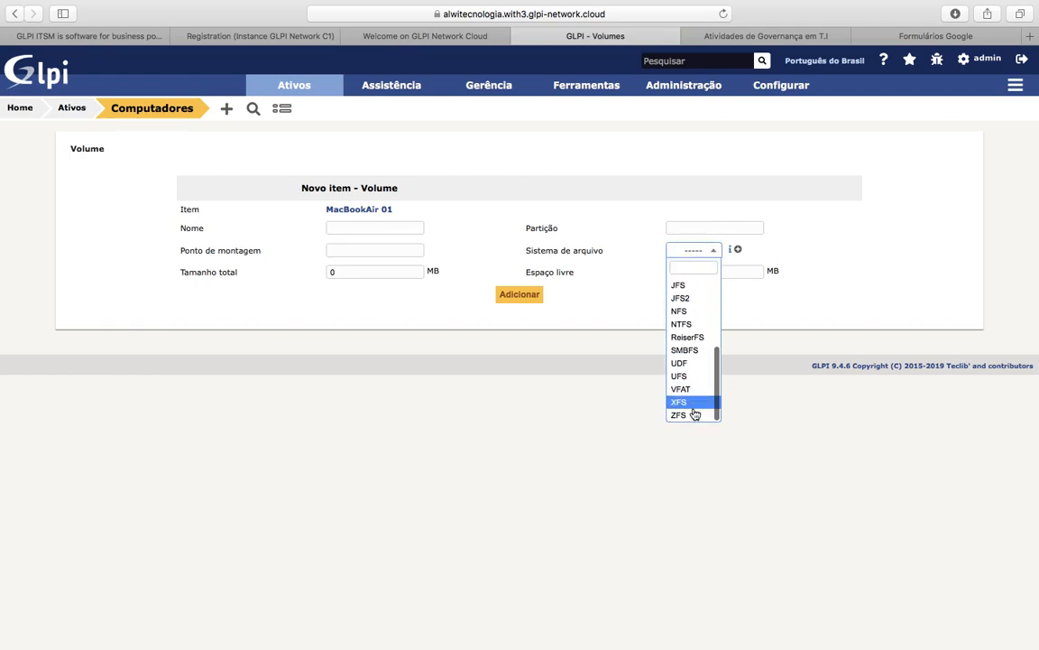
{"action": "left_click", "coordinate": [786, 458]}
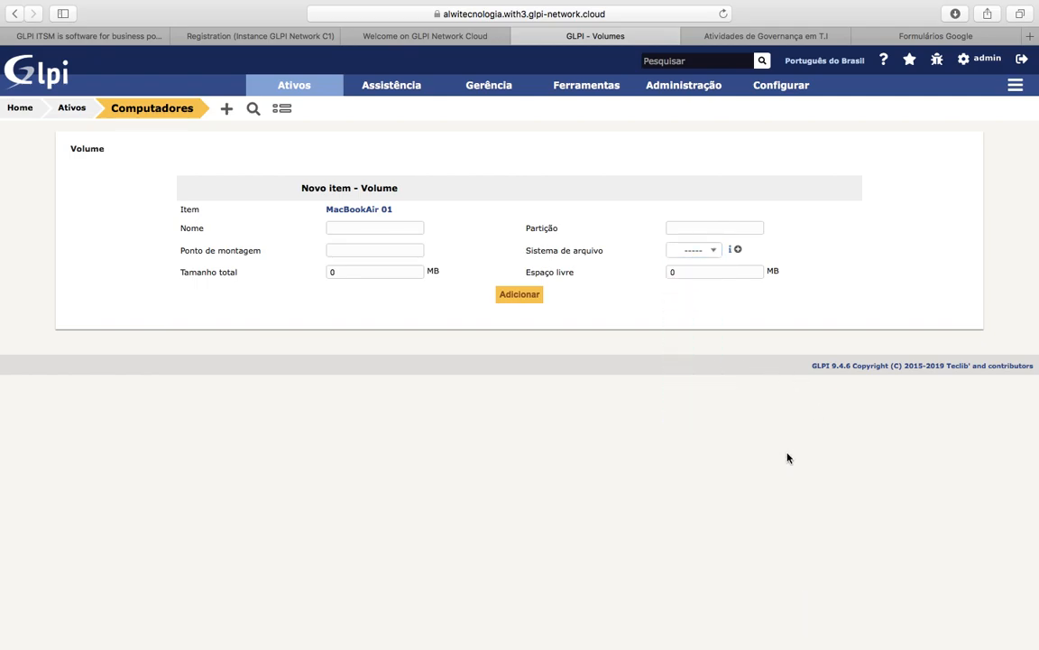
Try to add a new file system type named "teste" with the comment "teste", and close its form
{"action": "left_click", "coordinate": [737, 250]}
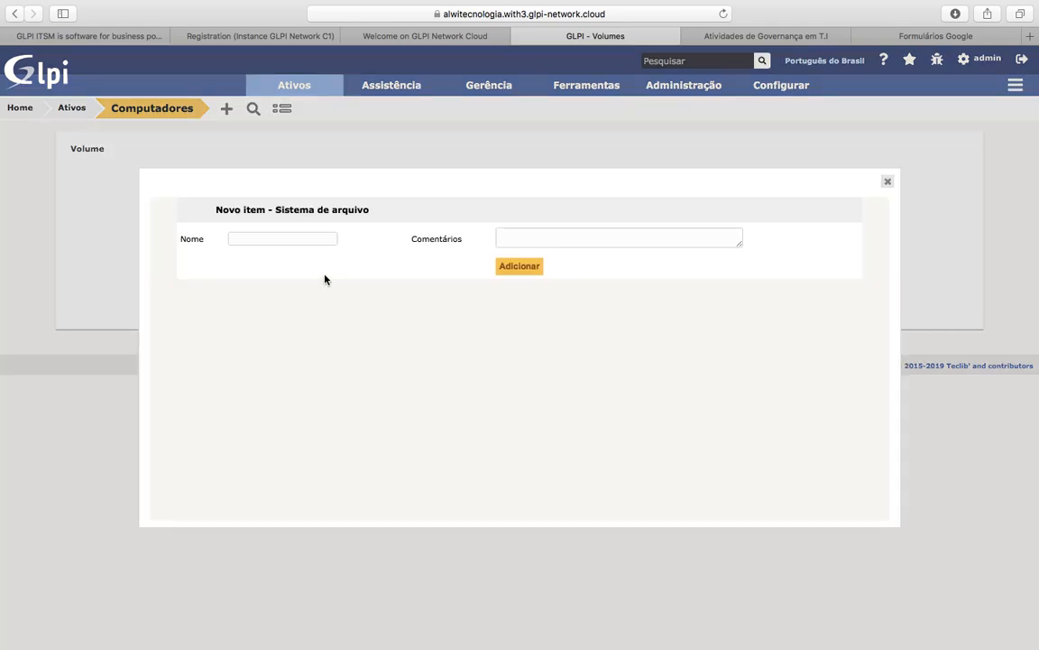
{"action": "left_click", "coordinate": [290, 240]}
{"action": "type", "text": "teste"}
{"action": "key", "text": "Tab"}
{"action": "type", "text": "teste"}
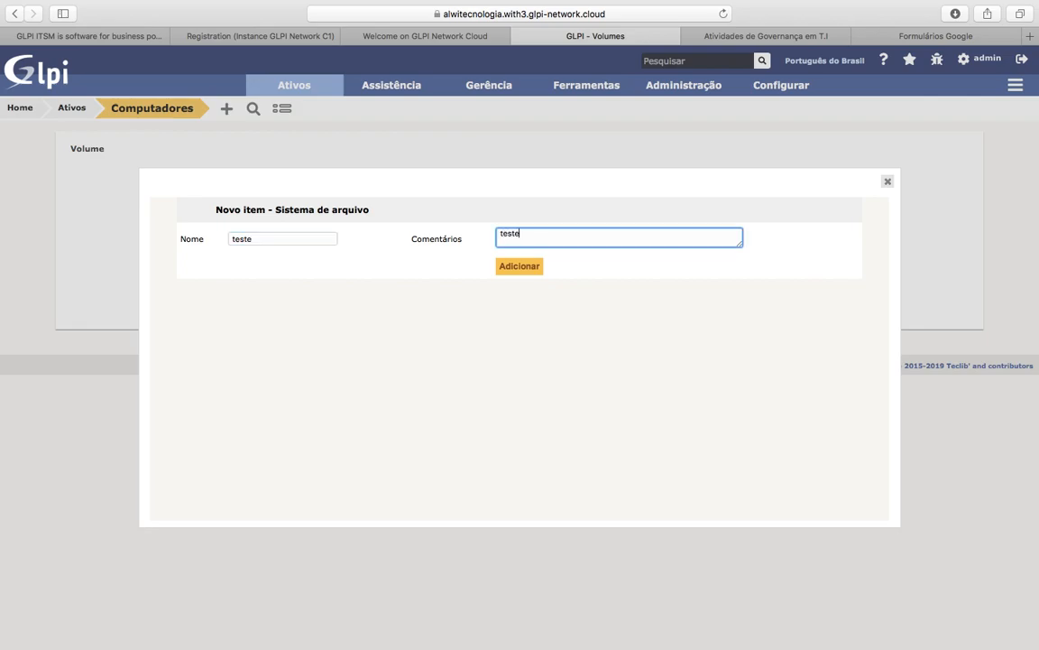
{"action": "left_click", "coordinate": [519, 267]}
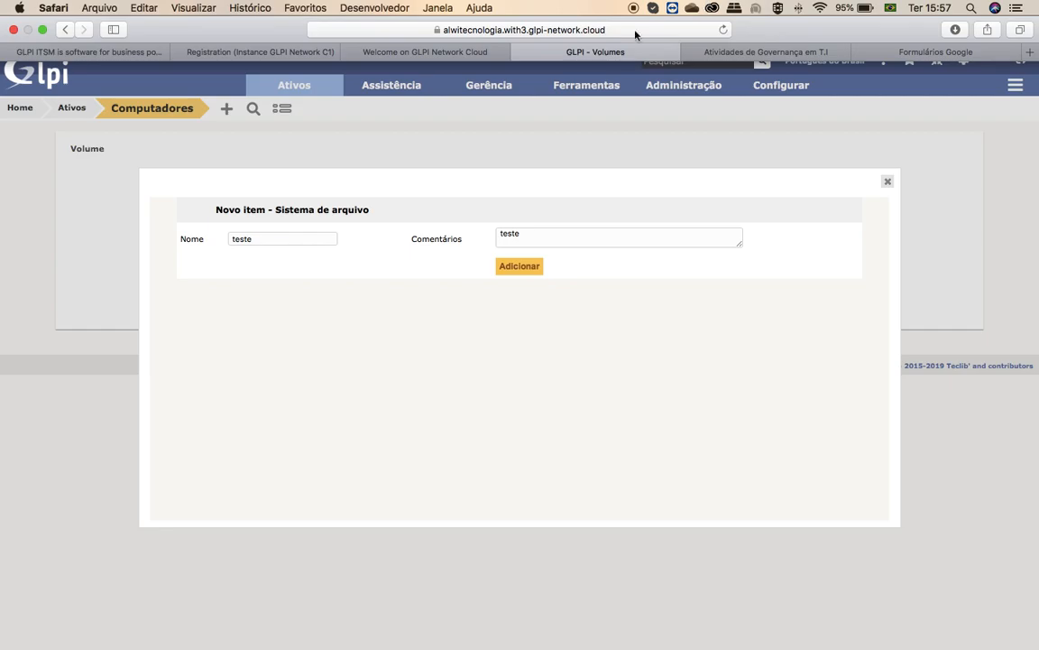
{"action": "left_click", "coordinate": [520, 269]}
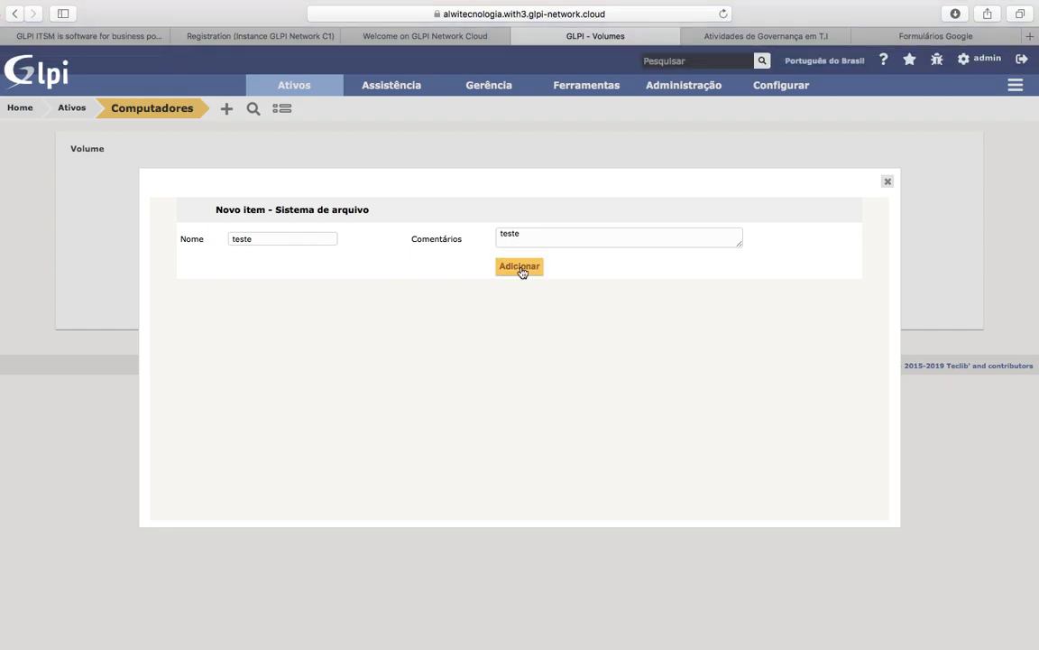
{"action": "left_click", "coordinate": [888, 181]}
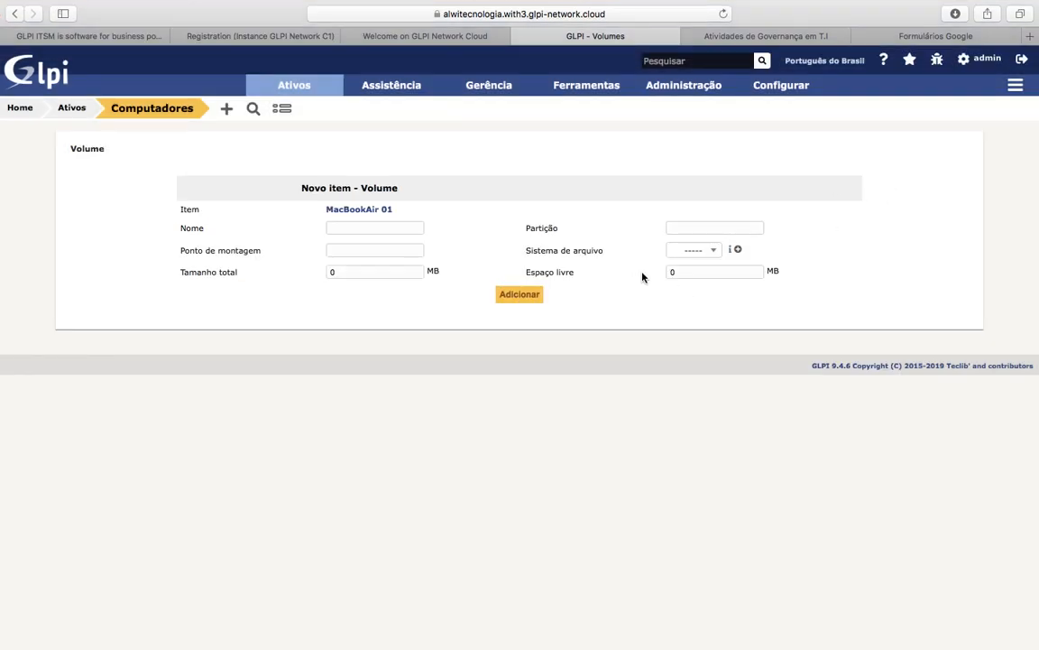
Look over the main module menus, and open a blank new ticket form from the assistance tickets (Chamados) list
{"action": "mouse_move", "coordinate": [375, 91]}
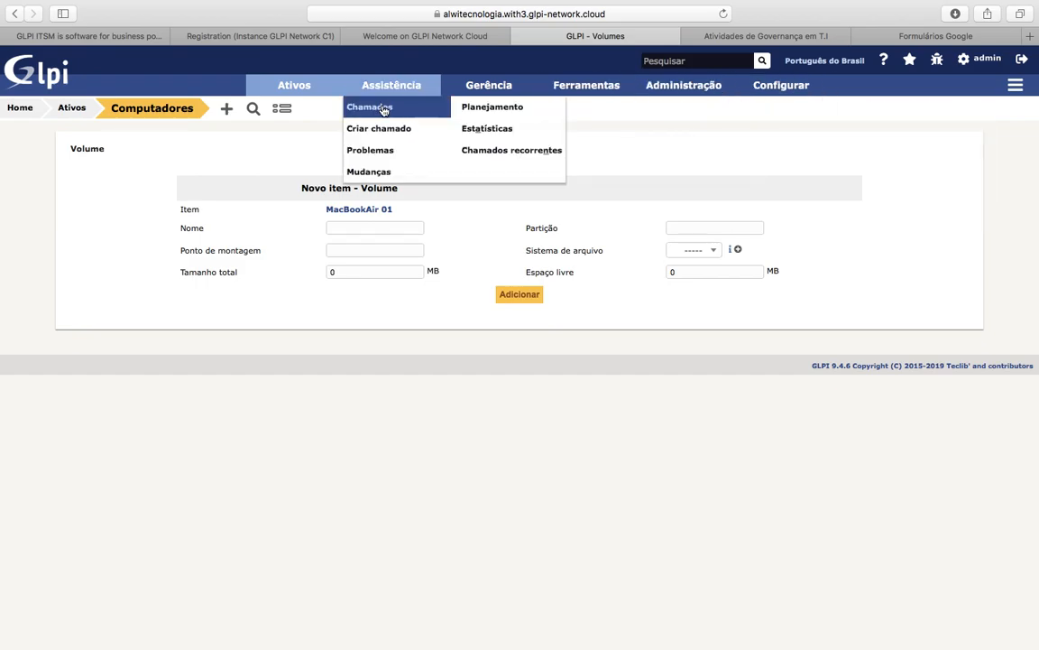
{"action": "mouse_move", "coordinate": [302, 90]}
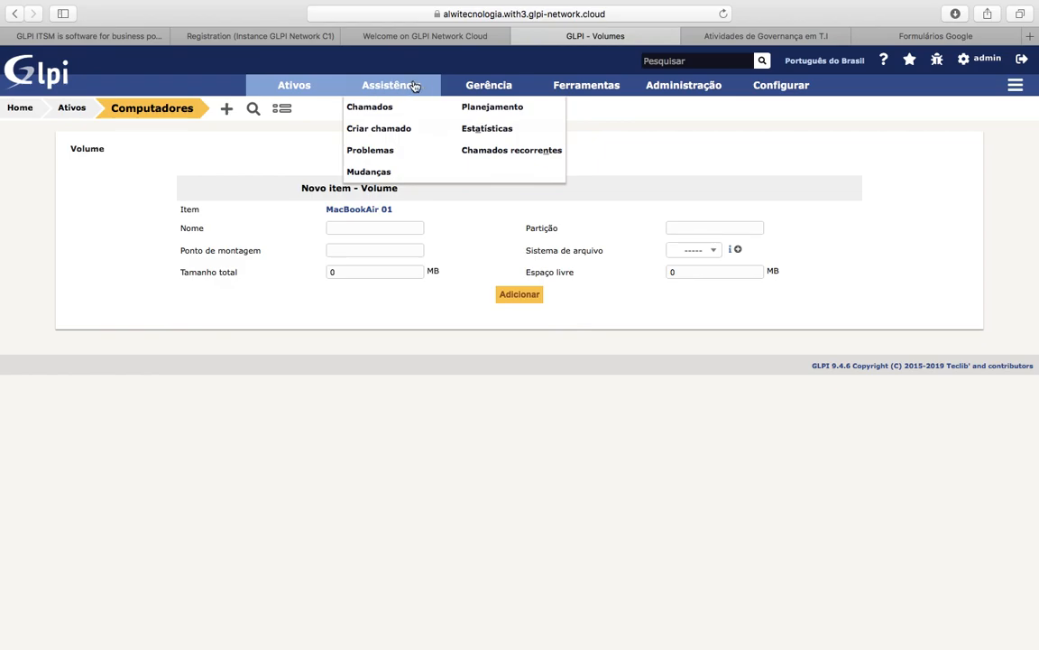
{"action": "mouse_move", "coordinate": [472, 87]}
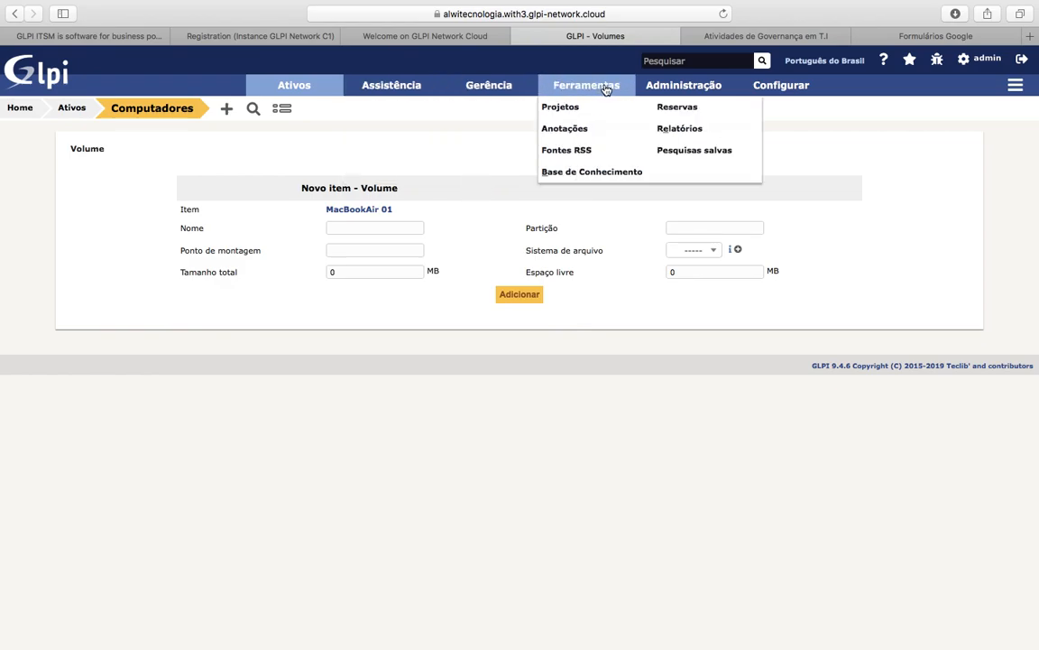
{"action": "mouse_move", "coordinate": [774, 91]}
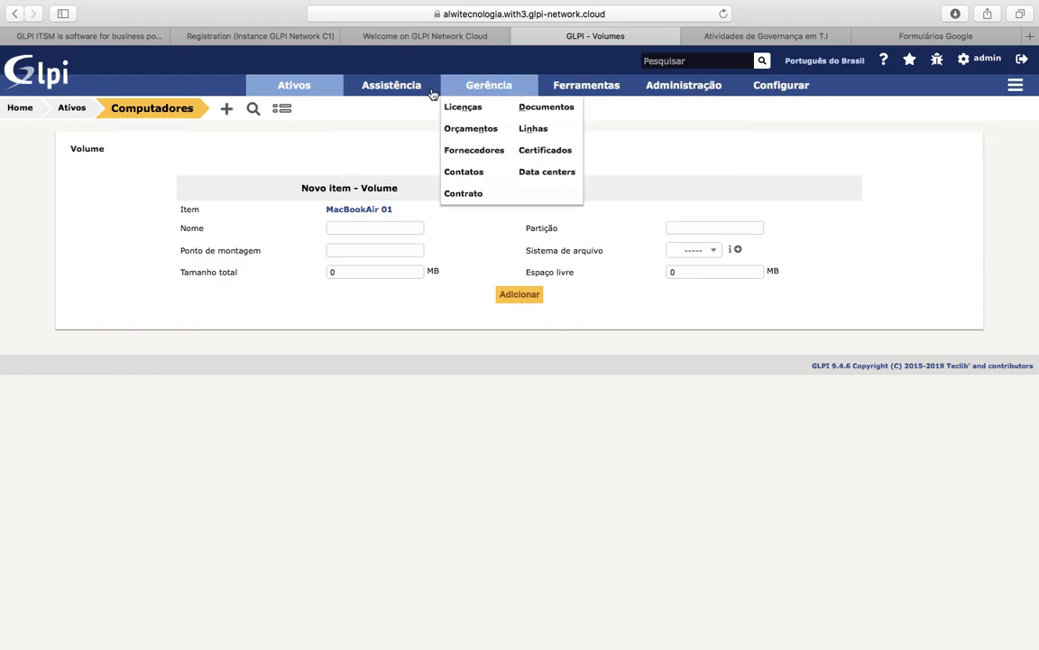
{"action": "left_click", "coordinate": [382, 109]}
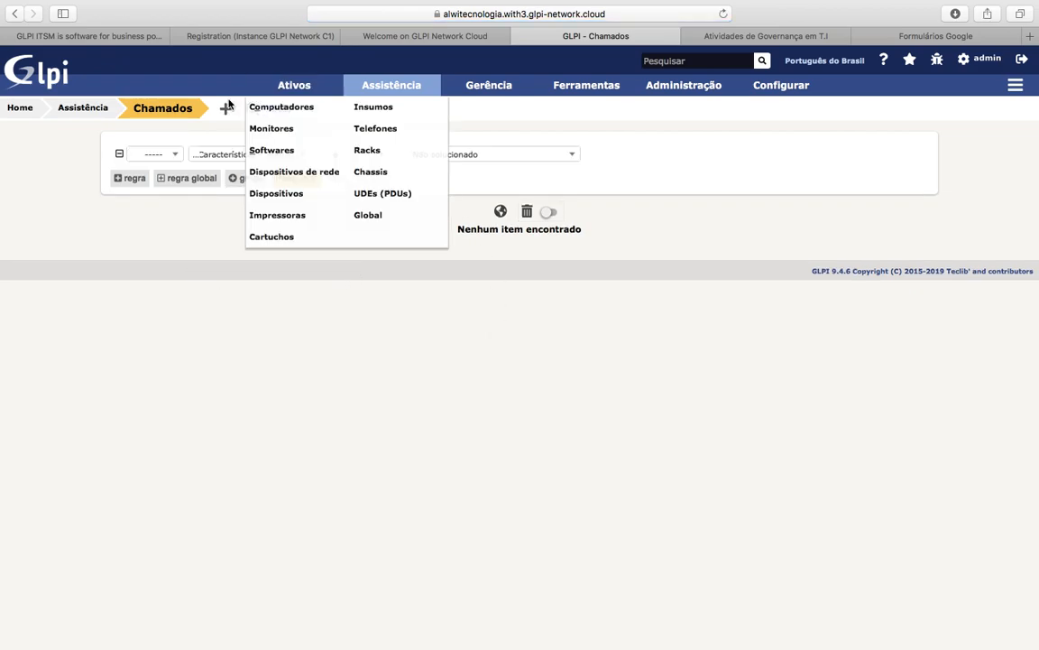
{"action": "left_click", "coordinate": [226, 108]}
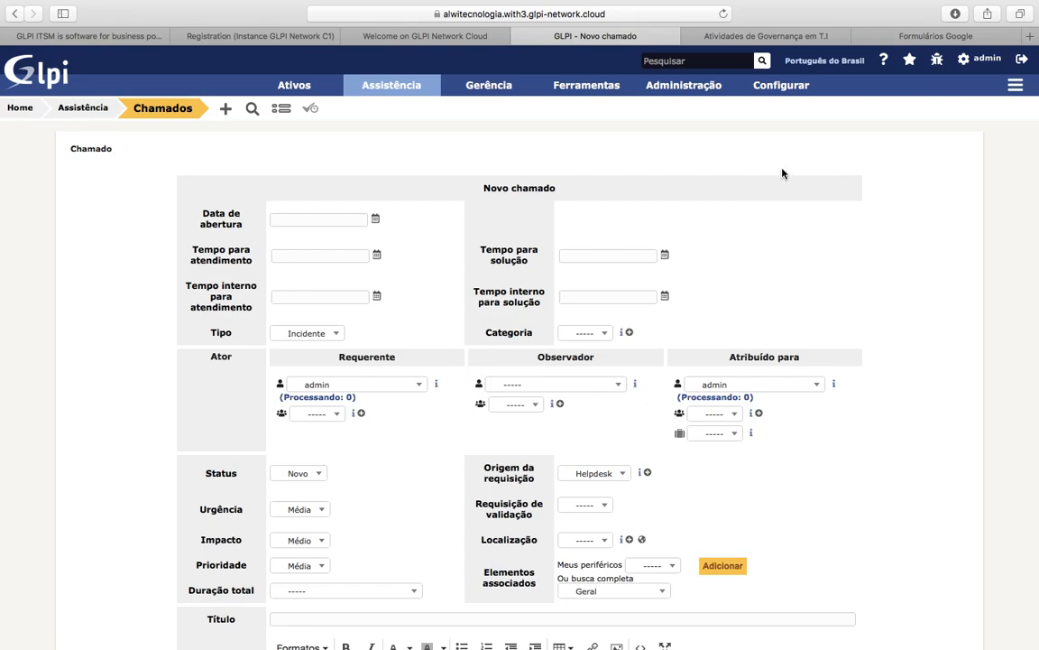
Examine the new ticket's type and category options, leaving the type as Incidente and the category empty
{"action": "mouse_move", "coordinate": [490, 86]}
{"action": "left_click", "coordinate": [331, 330]}
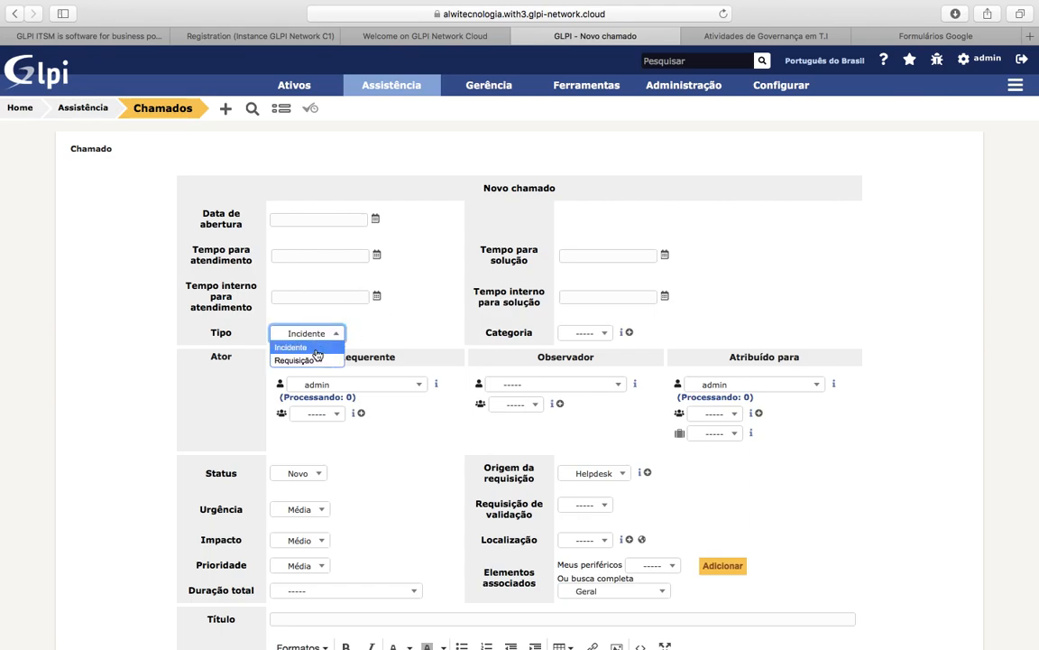
{"action": "left_click", "coordinate": [589, 331]}
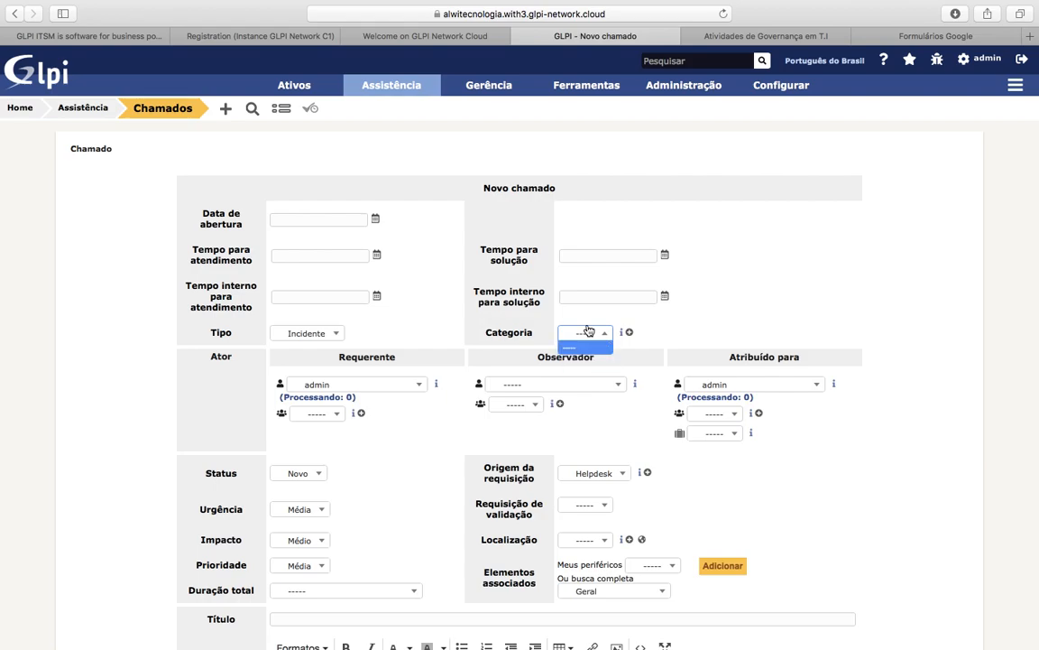
{"action": "left_click", "coordinate": [442, 317]}
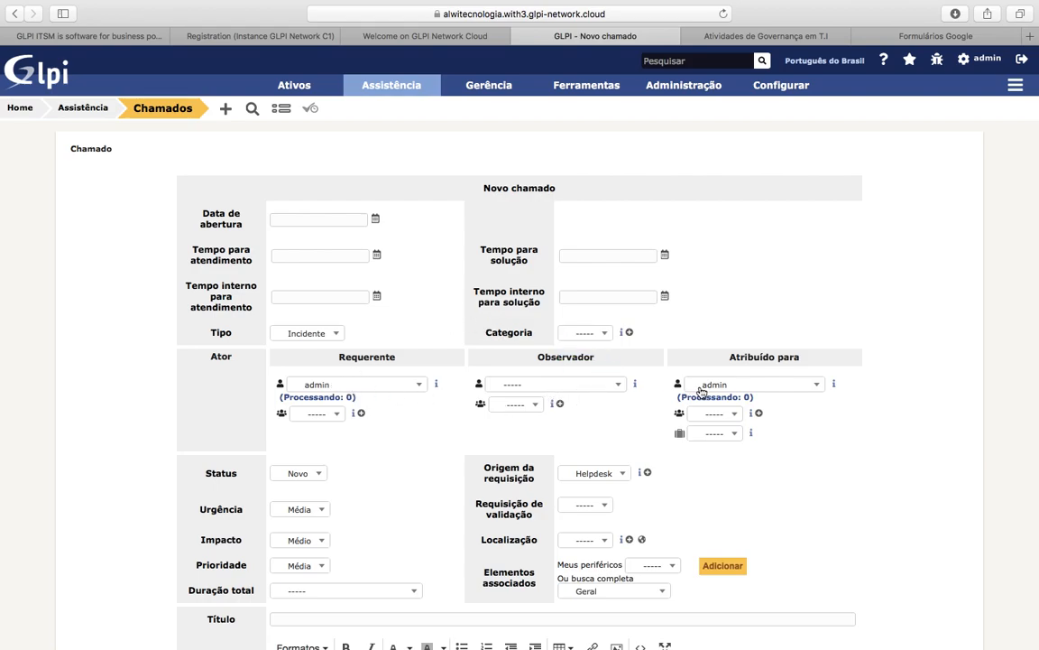
Add a new ticket category named "Erro operacional" from the ticket form, leaving its other settings at their defaults, and close the category form
{"action": "left_click", "coordinate": [586, 333]}
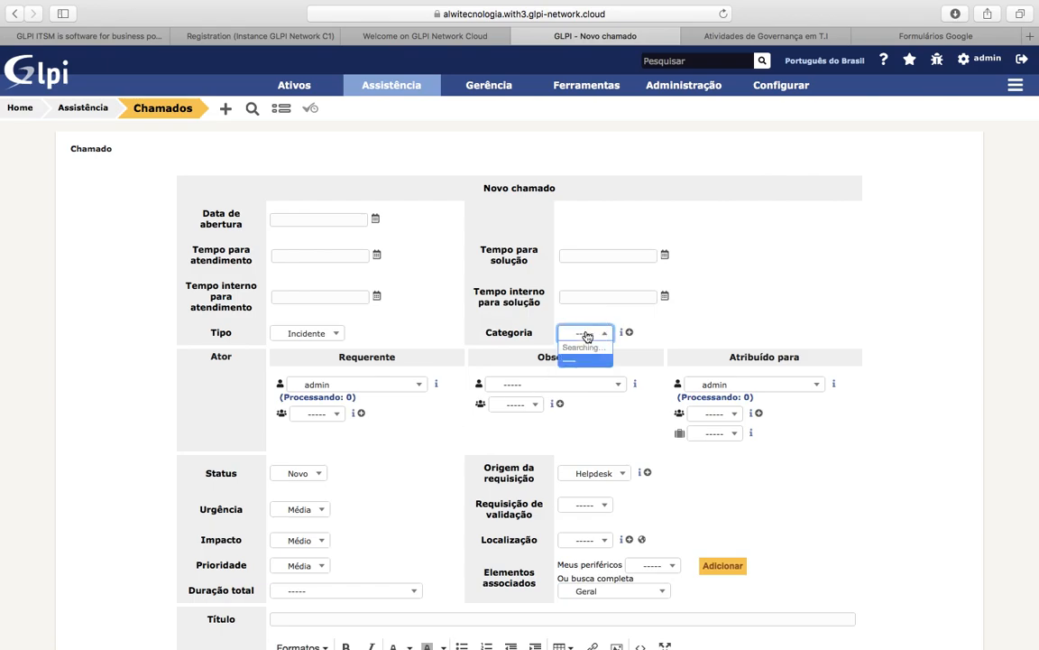
{"action": "left_click", "coordinate": [671, 320]}
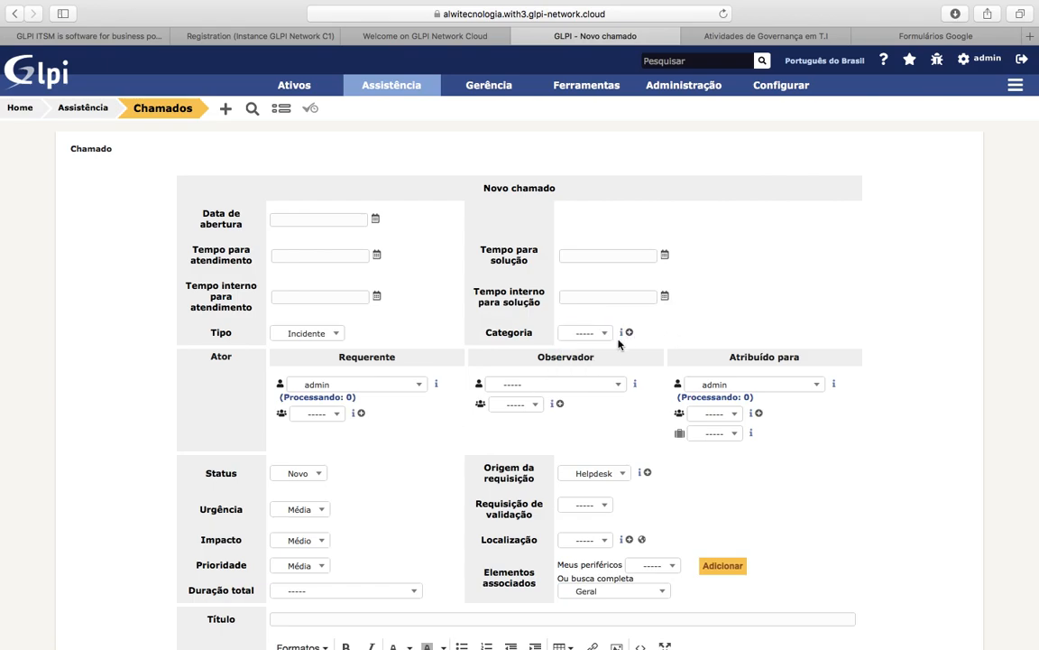
{"action": "left_click", "coordinate": [630, 333]}
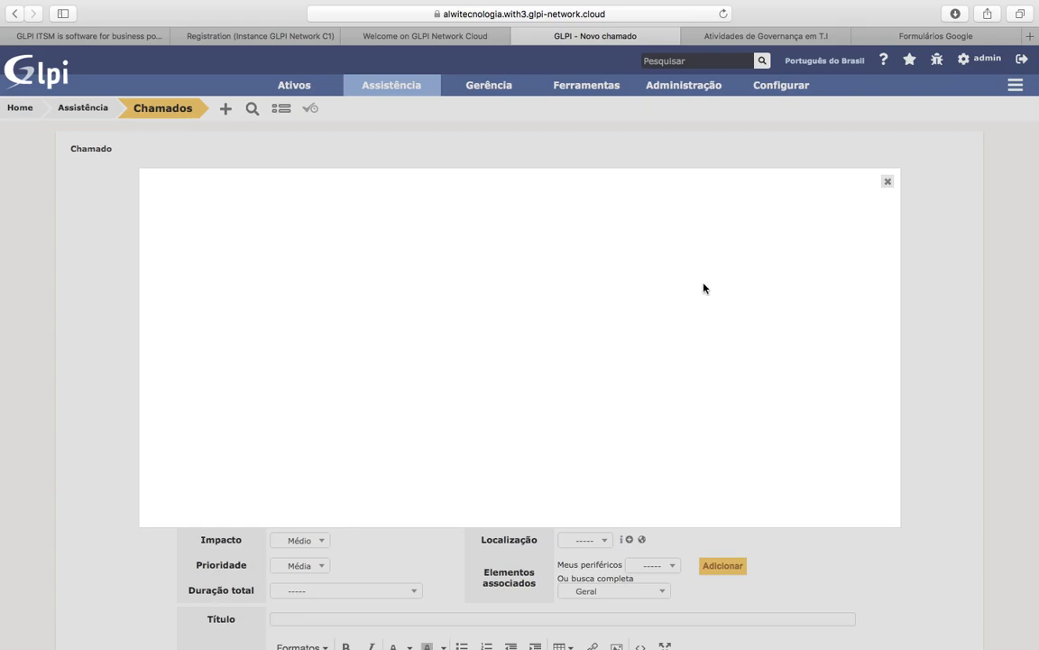
{"action": "left_click", "coordinate": [386, 233]}
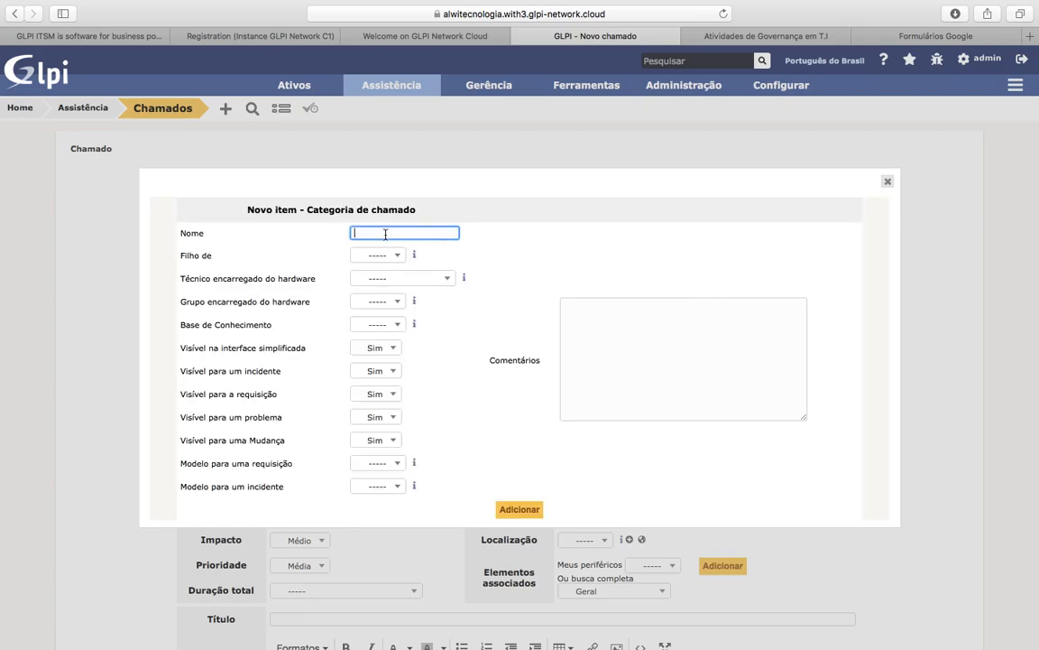
{"action": "type", "text": "Erro operacional"}
{"action": "left_click", "coordinate": [366, 326]}
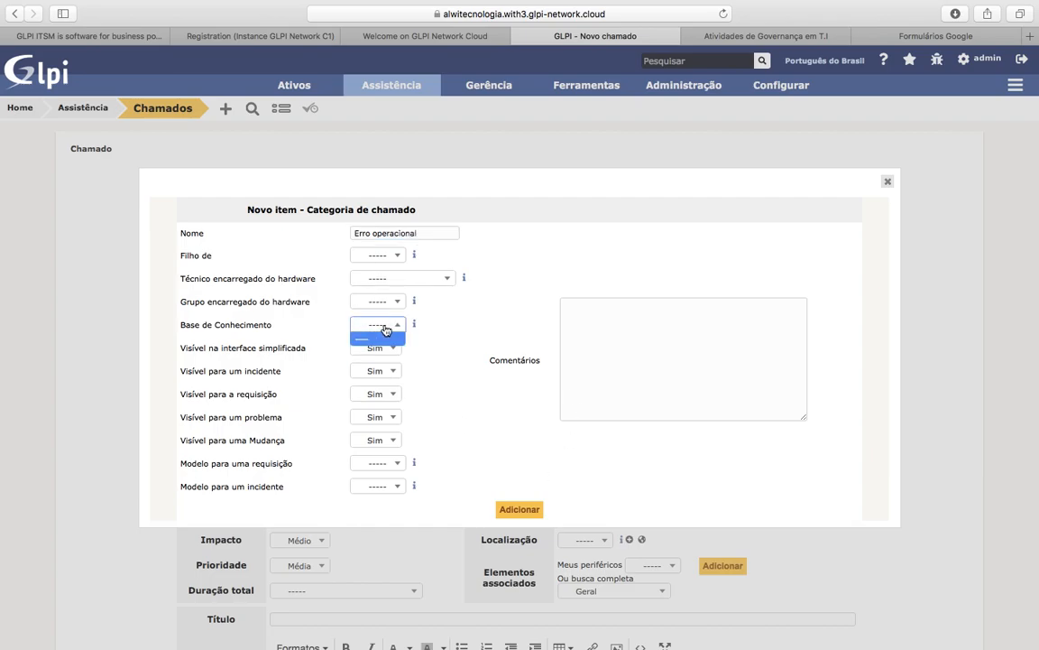
{"action": "left_click", "coordinate": [386, 331]}
{"action": "left_click", "coordinate": [516, 512]}
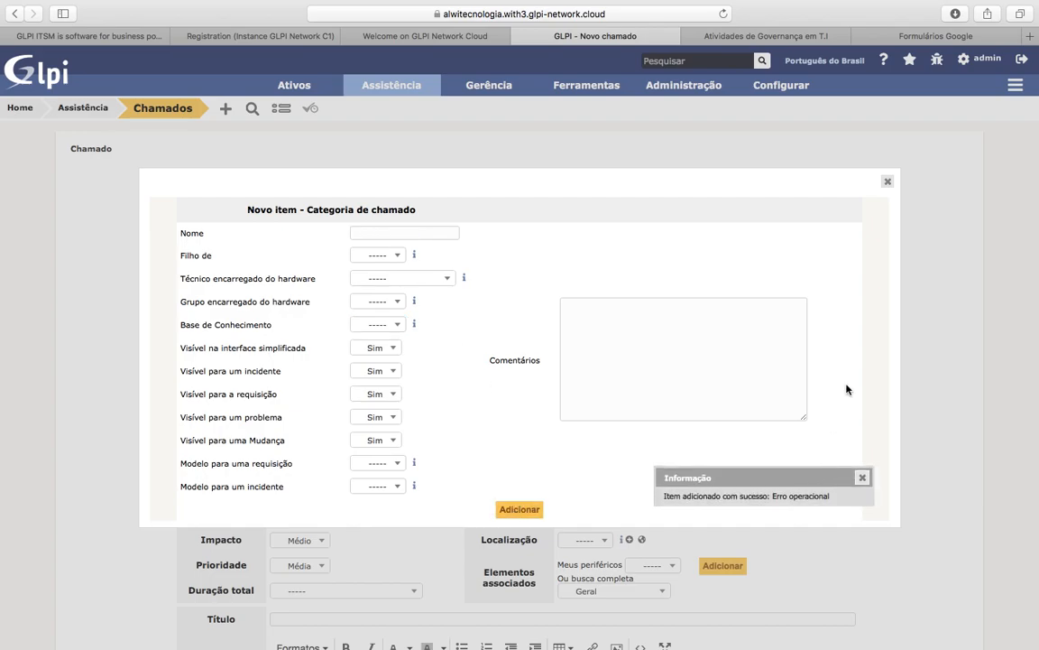
{"action": "left_click", "coordinate": [887, 182]}
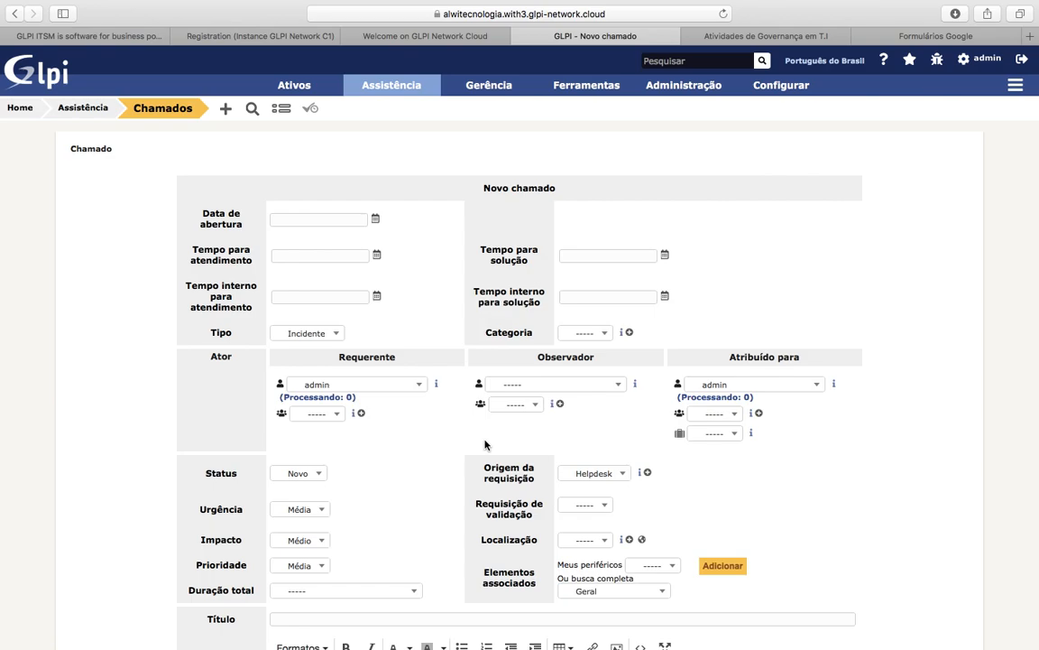
Examine the ticket's status, request source, validation request and location options without changing any of them
{"action": "scroll", "coordinate": [484, 443], "scroll_direction": "down", "scroll_amount": 5}
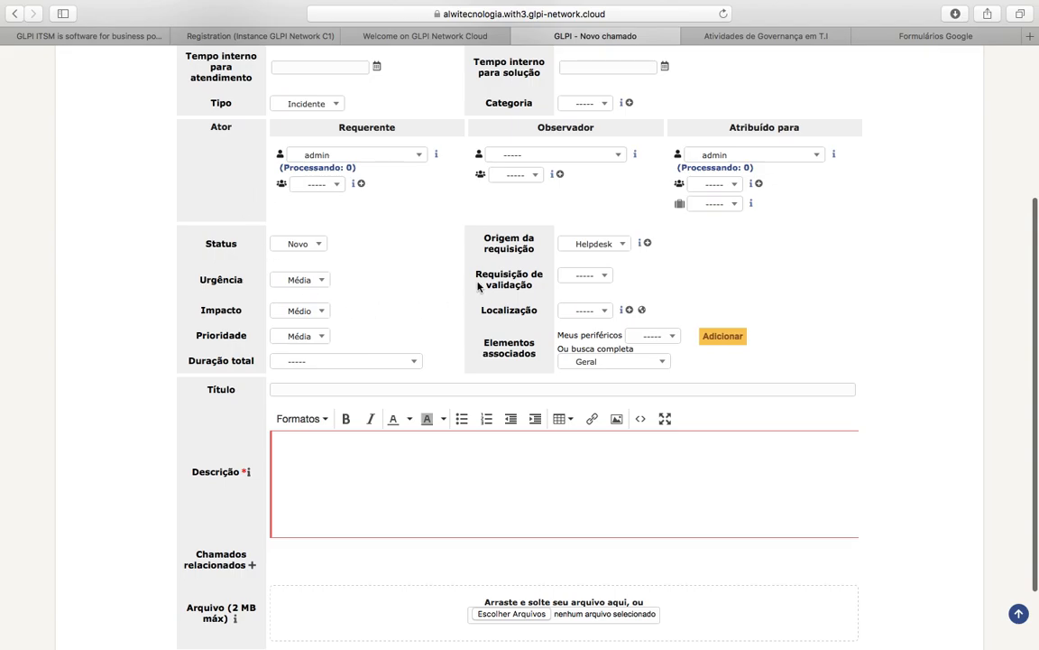
{"action": "left_click", "coordinate": [280, 244]}
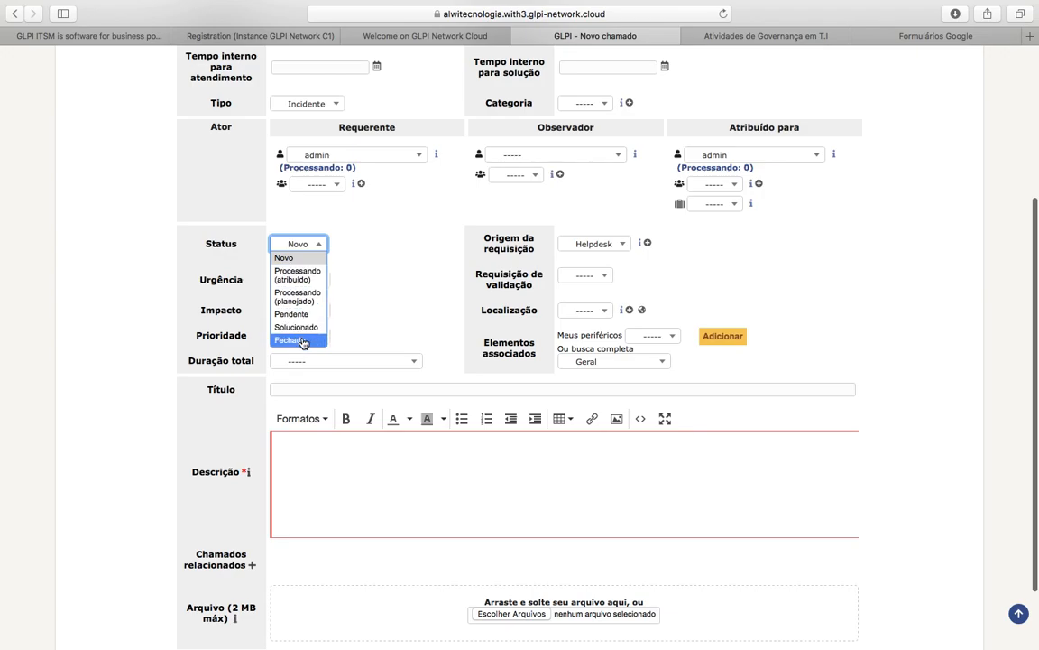
{"action": "left_click", "coordinate": [391, 283]}
{"action": "left_click", "coordinate": [591, 246]}
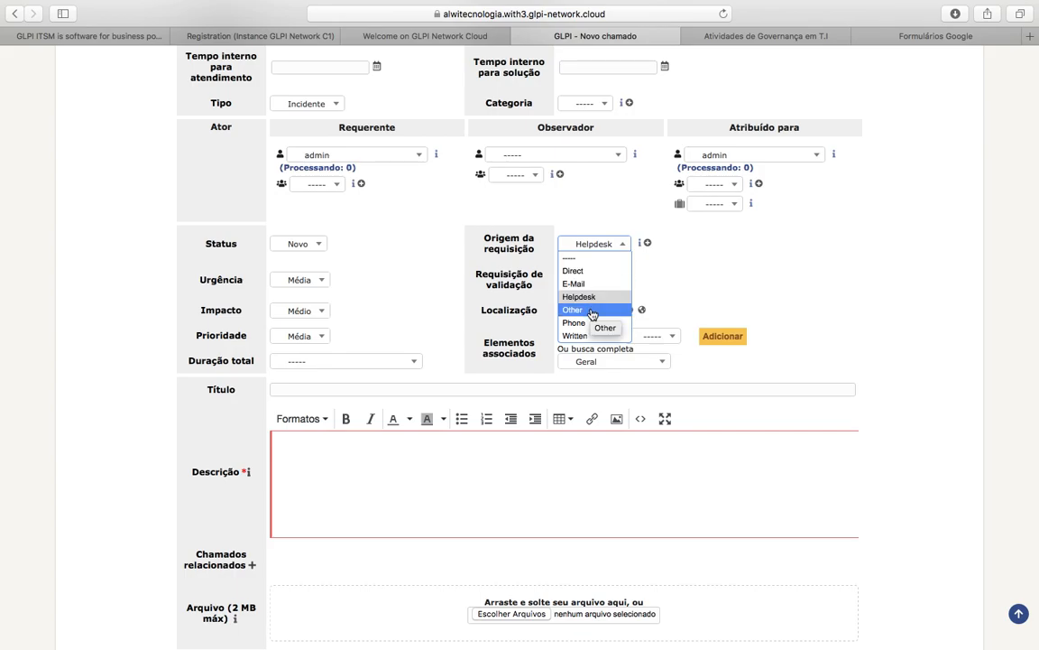
{"action": "left_click", "coordinate": [756, 311]}
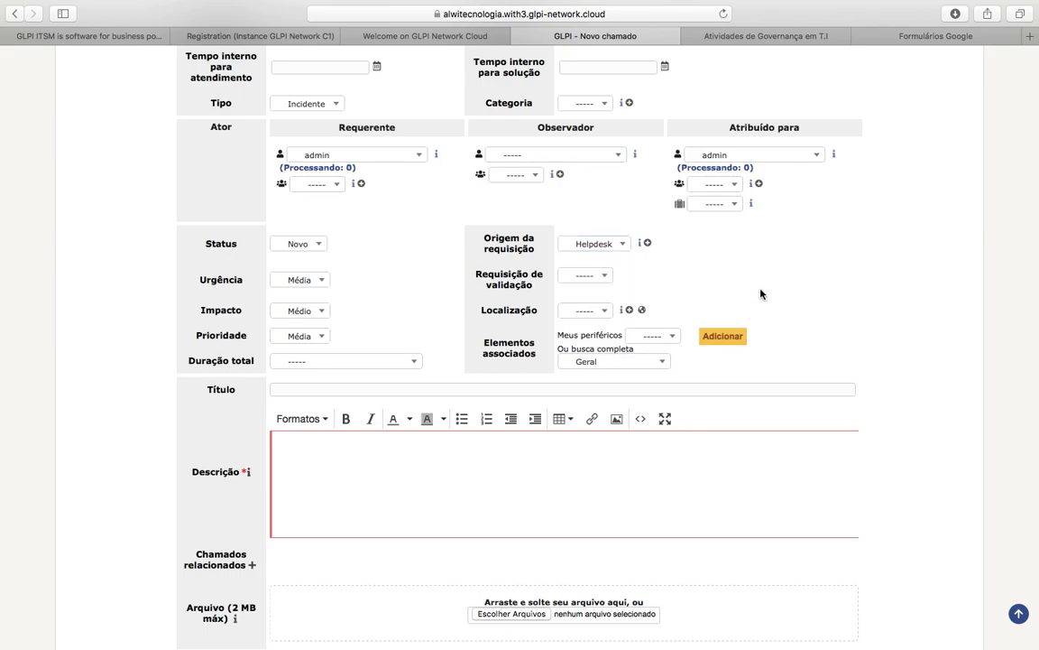
{"action": "left_click", "coordinate": [595, 275]}
{"action": "left_click", "coordinate": [581, 312]}
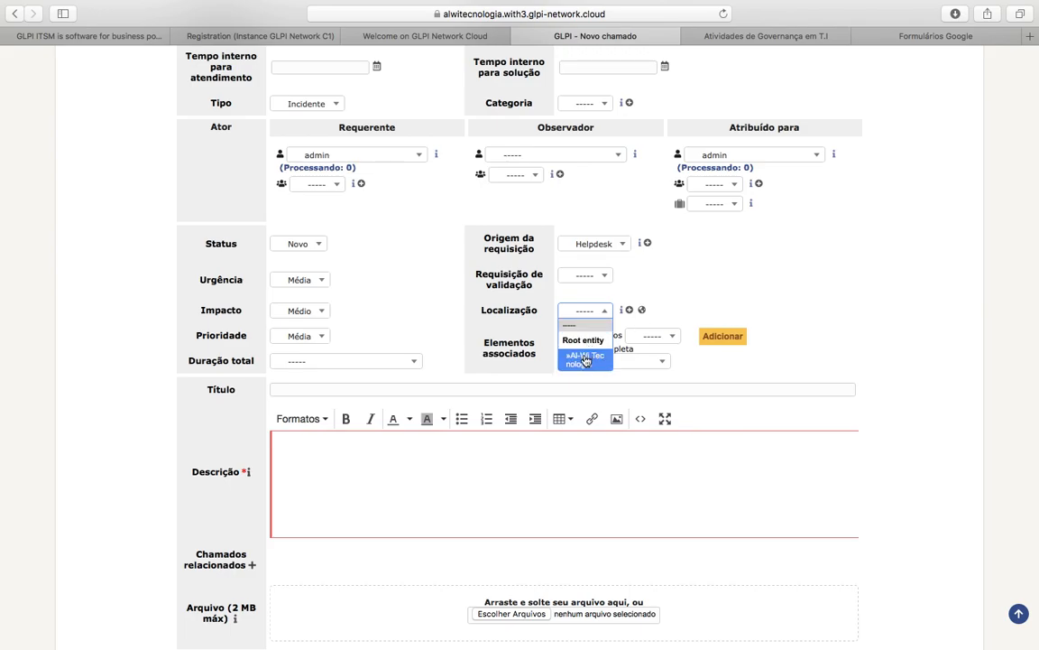
{"action": "left_click", "coordinate": [765, 289]}
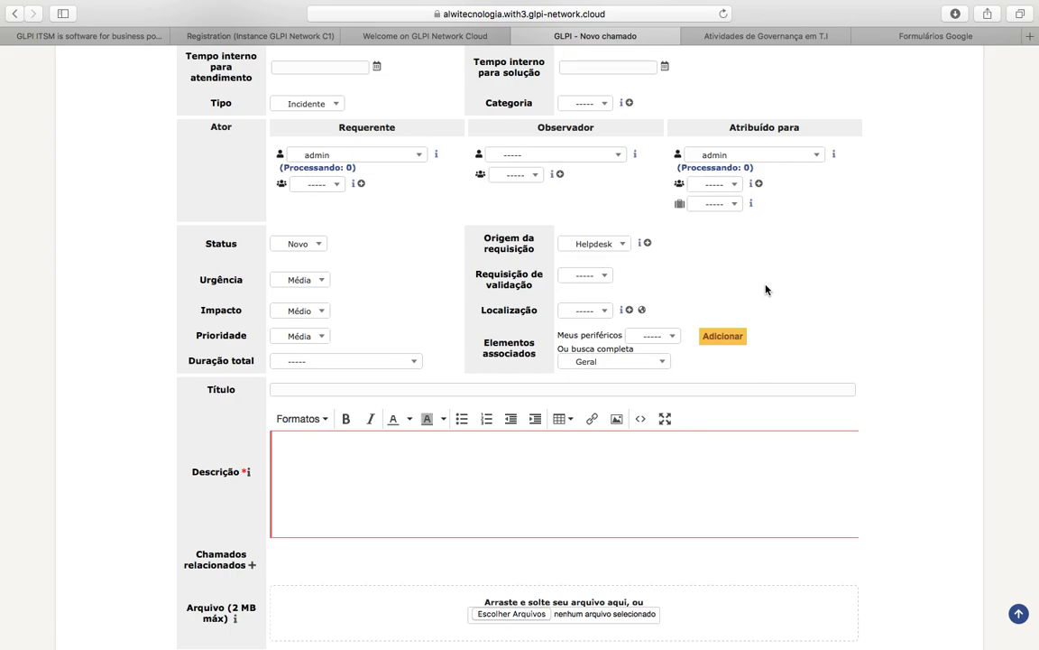
Enter the ticket description "Suporte aos computadores....", leaving the title empty, and submit the new ticket
{"action": "scroll", "coordinate": [260, 533], "scroll_direction": "down", "scroll_amount": 3}
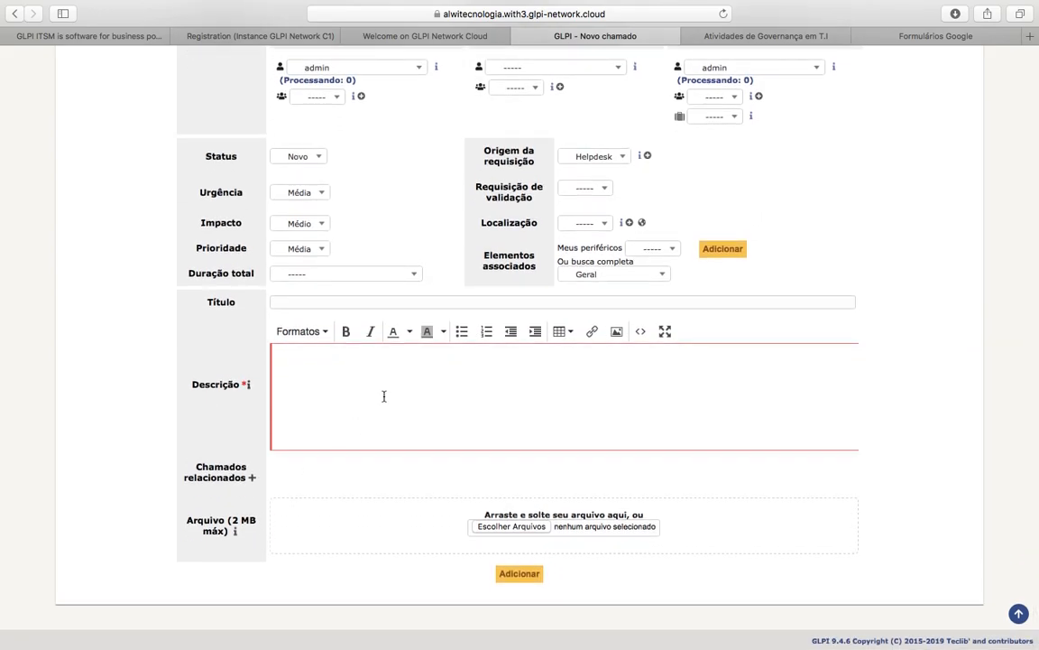
{"action": "scroll", "coordinate": [382, 394], "scroll_direction": "up", "scroll_amount": 5}
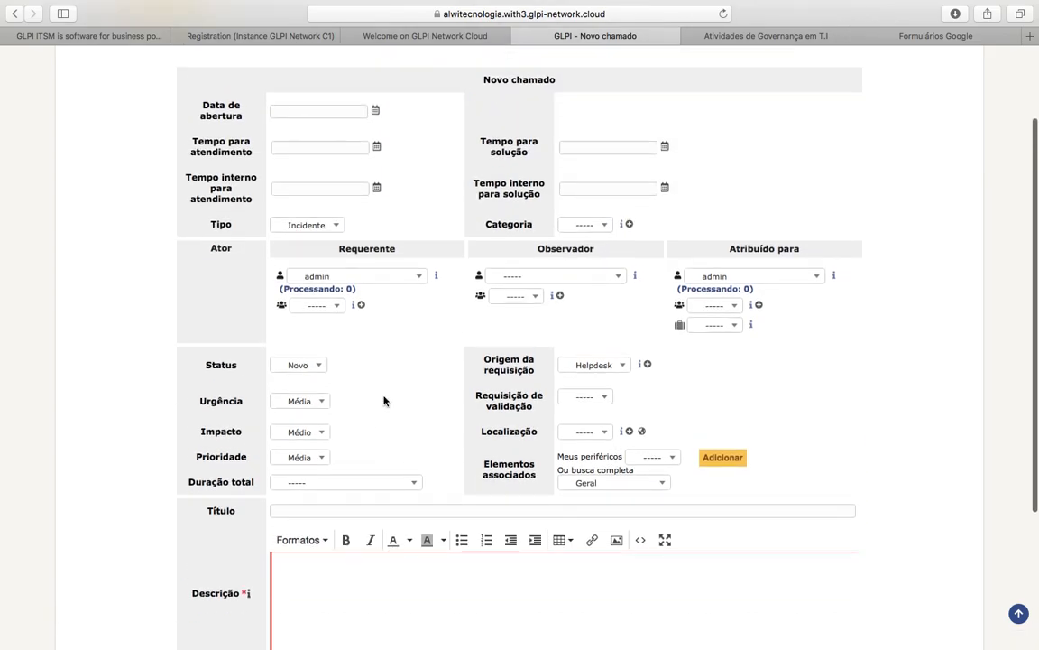
{"action": "scroll", "coordinate": [383, 394], "scroll_direction": "down", "scroll_amount": 4}
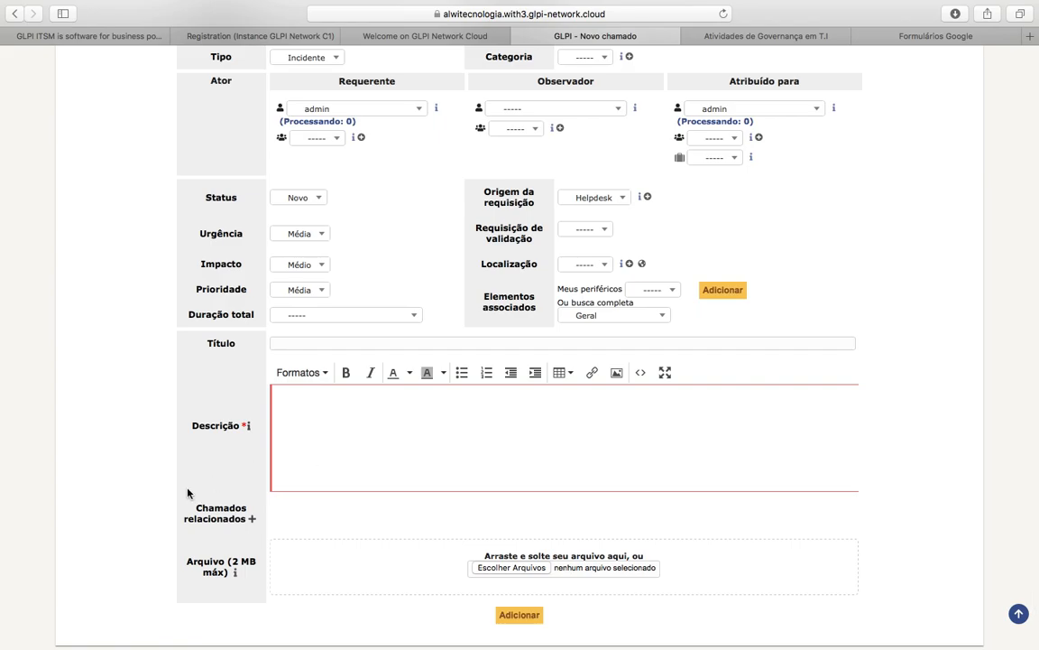
{"action": "scroll", "coordinate": [187, 493], "scroll_direction": "up", "scroll_amount": 3}
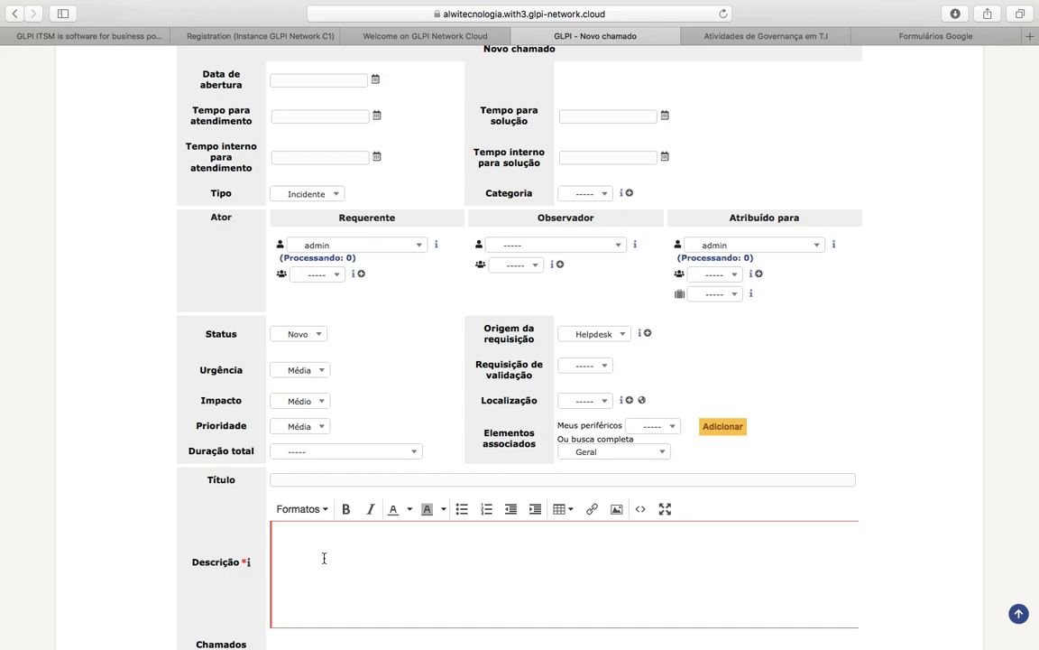
{"action": "scroll", "coordinate": [324, 557], "scroll_direction": "down", "scroll_amount": 2}
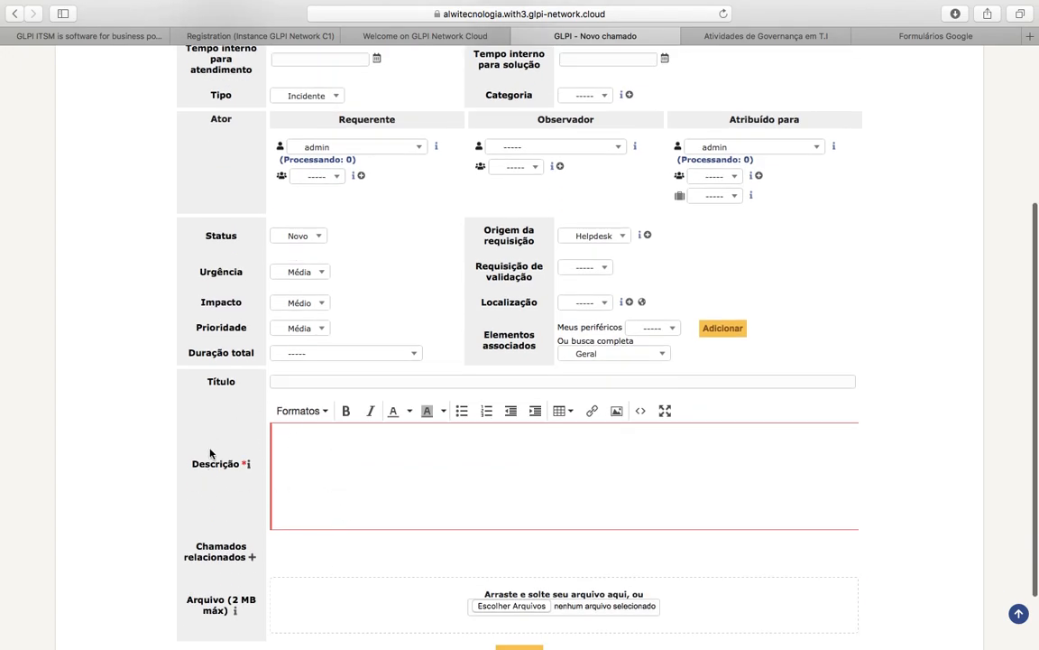
{"action": "scroll", "coordinate": [105, 399], "scroll_direction": "down", "scroll_amount": 2}
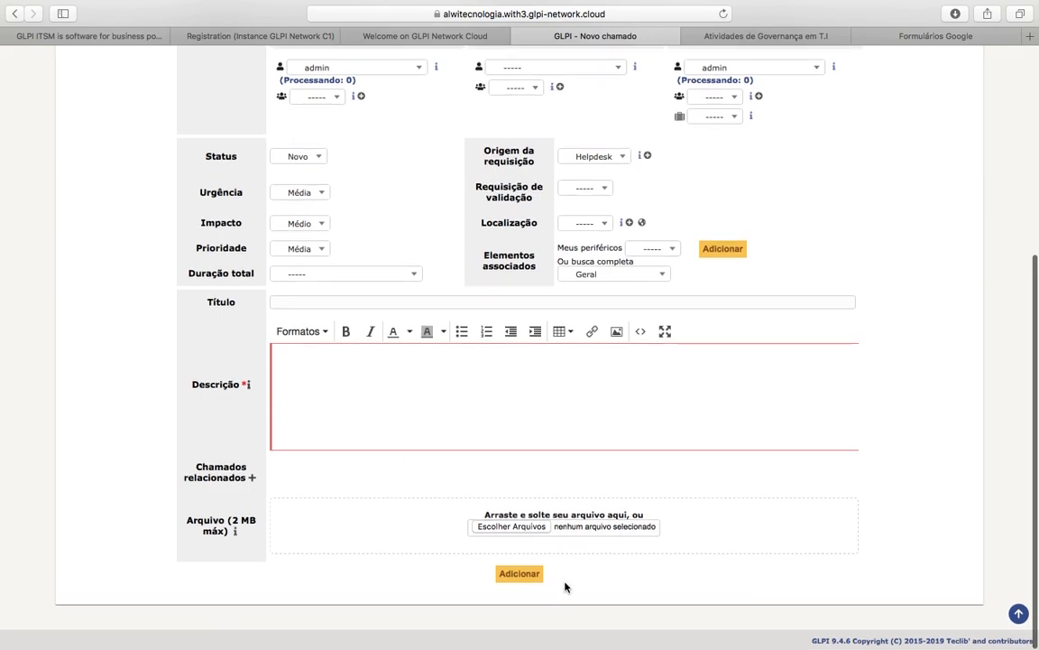
{"action": "left_click", "coordinate": [472, 404]}
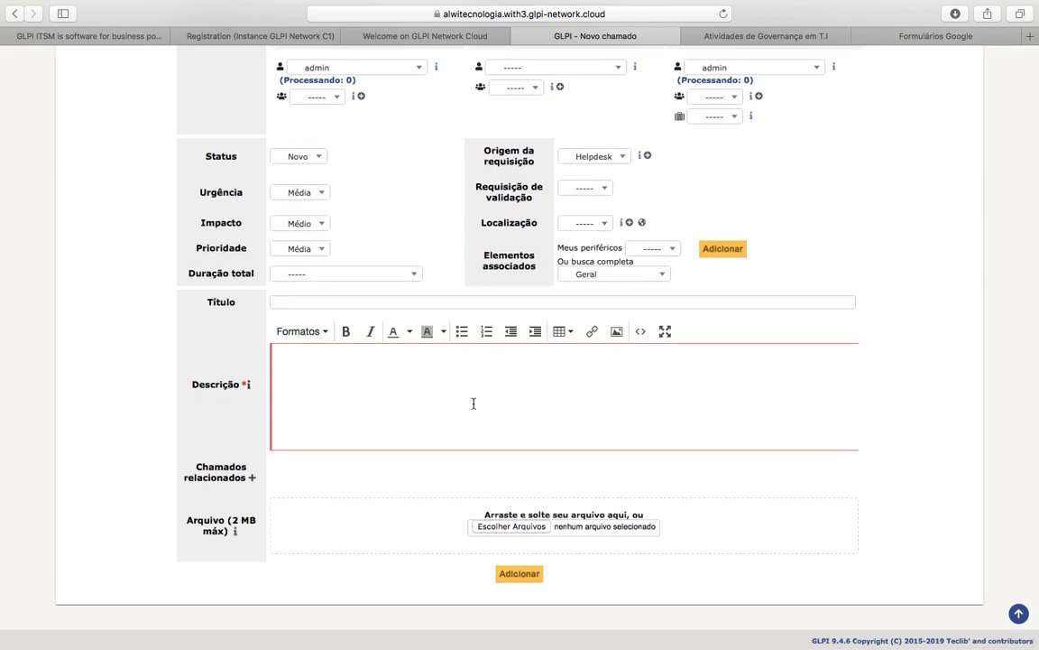
{"action": "type", "text": "Suorte"}
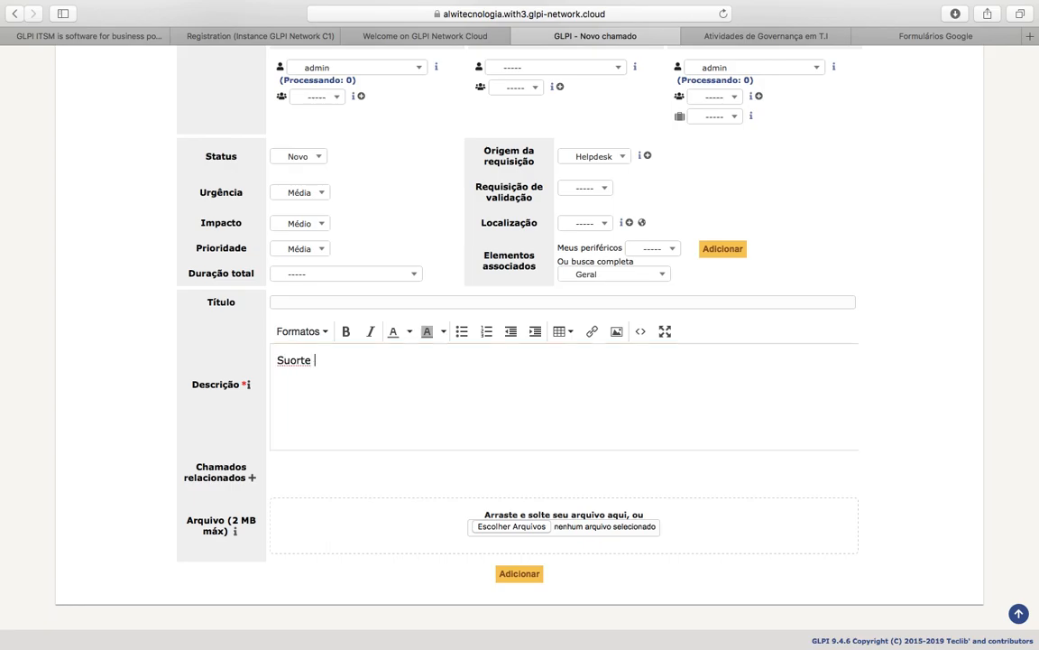
{"action": "key", "text": "BackSpace"}
{"action": "key", "text": "BackSpace"}
{"action": "key", "text": "BackSpace"}
{"action": "key", "text": "BackSpace"}
{"action": "type", "text": "porte aos computadores...."}
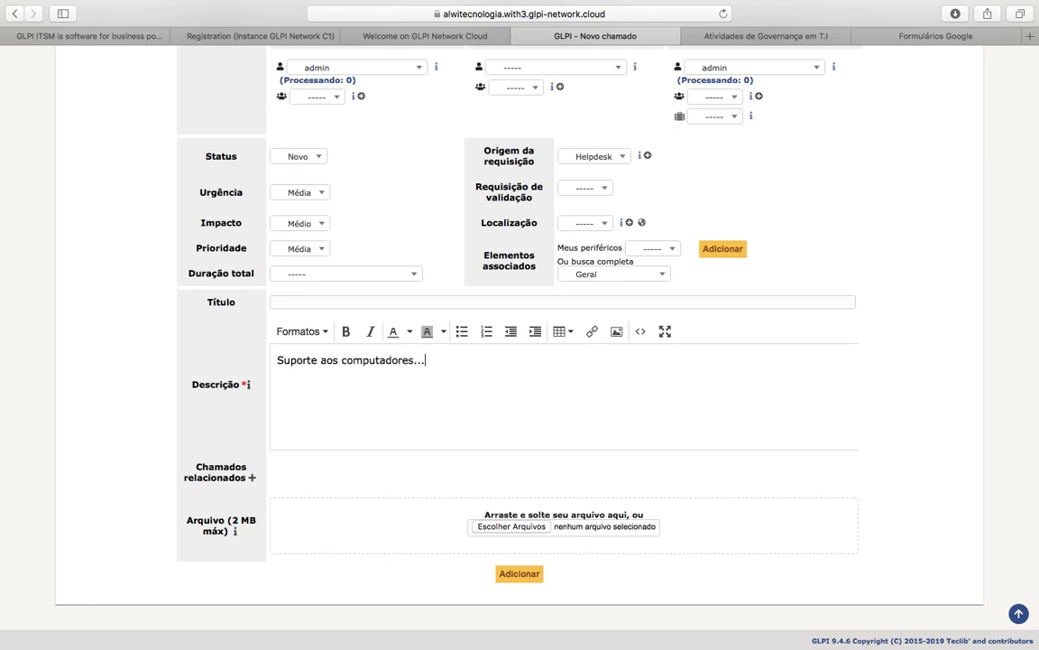
{"action": "left_click", "coordinate": [522, 575]}
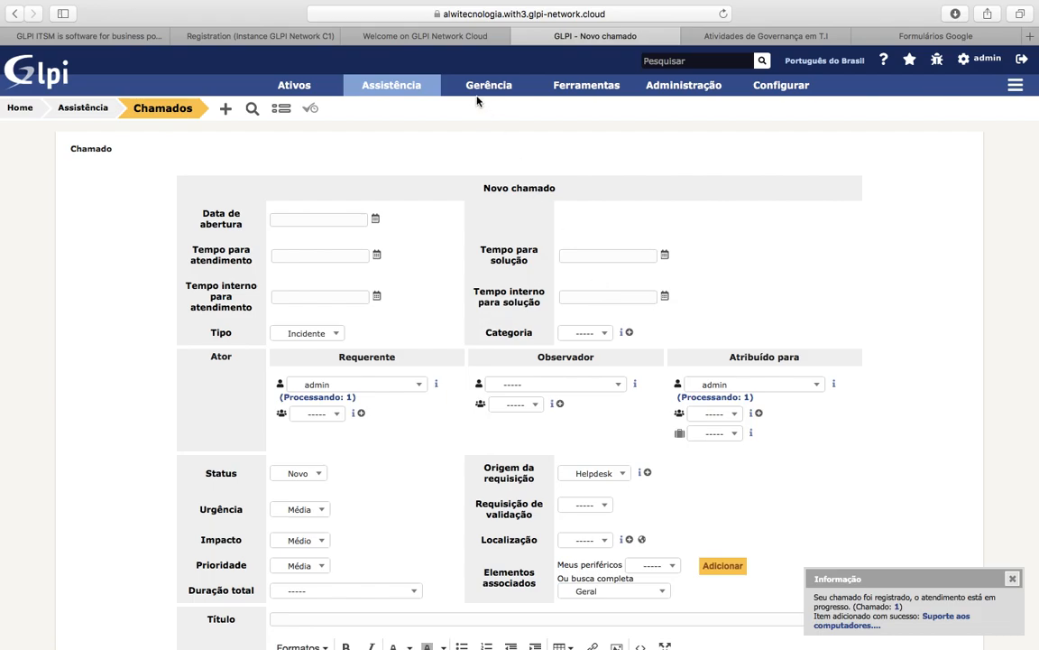
Look over the entries offered by the Assistência and Ativos modules
{"action": "mouse_move", "coordinate": [379, 85]}
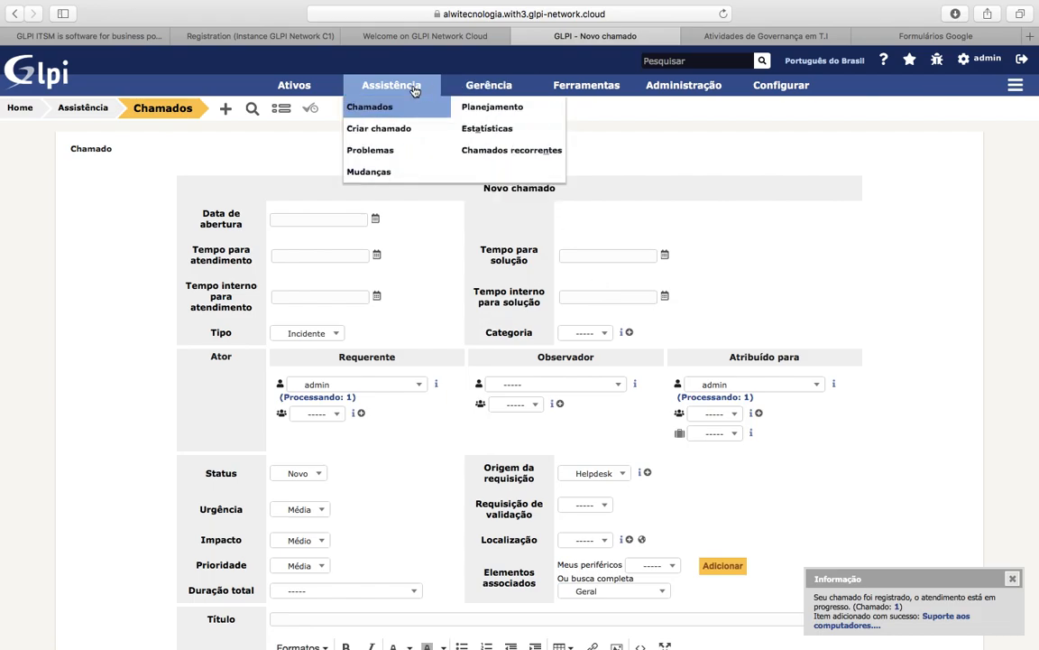
{"action": "mouse_move", "coordinate": [279, 86]}
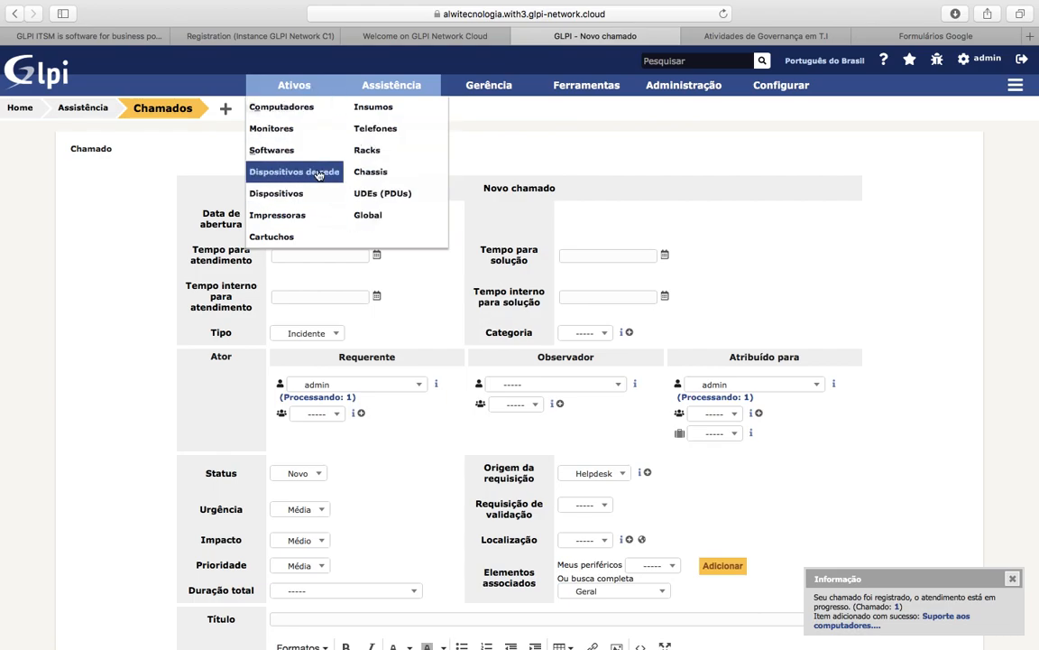